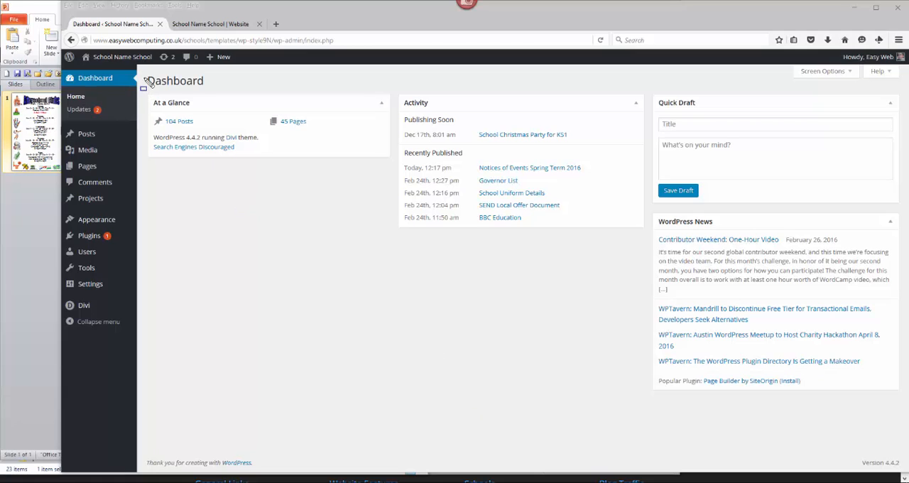
- Switch to the Clifton Clubs Autumn 2 2015.pptx presentation in PowerPoint and widen its window
drag(146, 73, 210, 90)
mouse_move(1, 4)
mouse_down()
mouse_move(66, 146)
mouse_move(61, 250)
mouse_up()
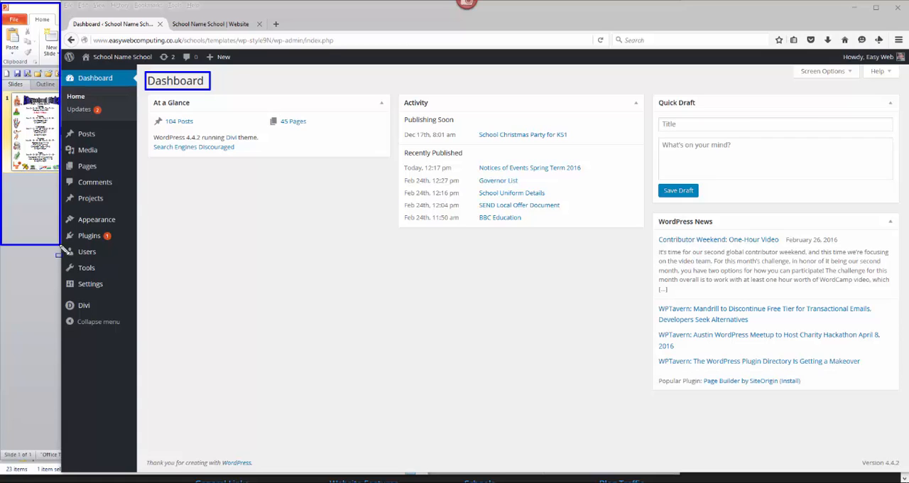
click(28, 10)
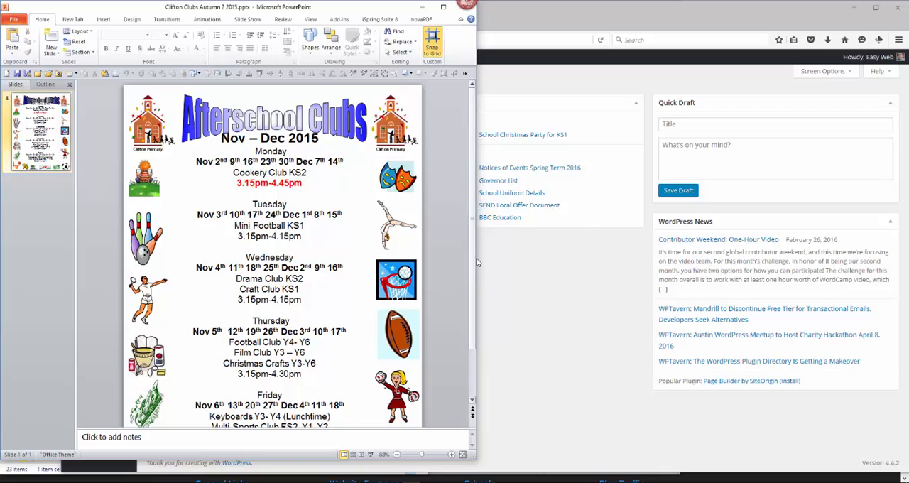
drag(476, 259, 709, 284)
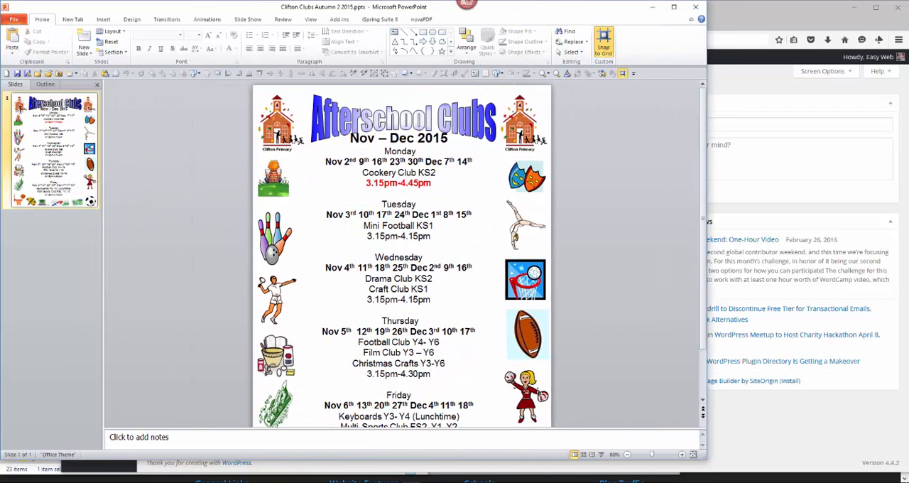
- Examine the Afterschool Clubs slide from its heading and dates through the daily club listings and surrounding clip art
click(25, 117)
drag(99, 213, 102, 213)
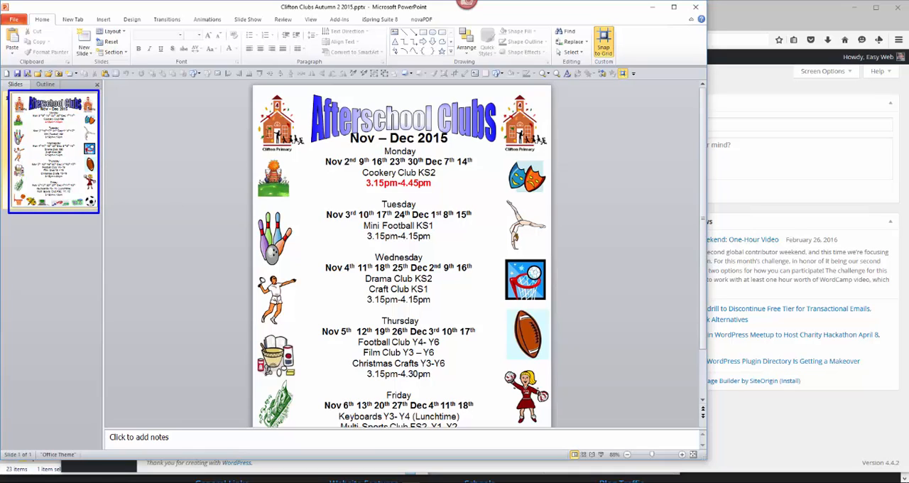
drag(302, 93, 499, 153)
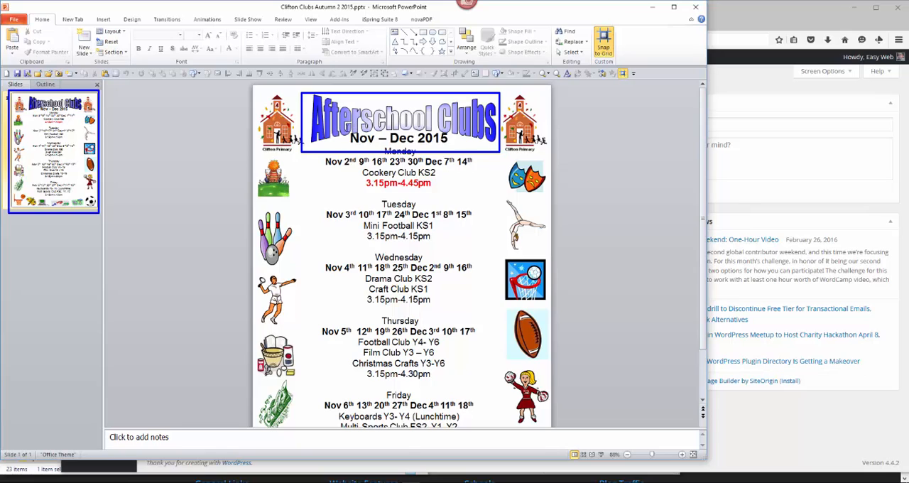
drag(346, 127, 450, 150)
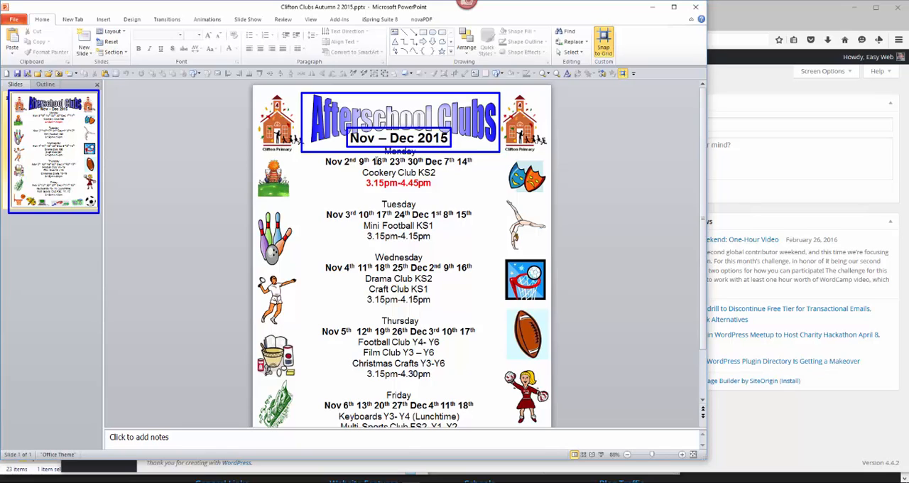
key(Escape)
drag(323, 140, 472, 193)
mouse_move(324, 197)
mouse_down()
mouse_move(452, 225)
mouse_move(476, 248)
mouse_up()
mouse_move(325, 251)
mouse_down()
mouse_move(491, 308)
mouse_move(477, 315)
mouse_up()
mouse_move(322, 316)
mouse_down()
mouse_move(409, 342)
mouse_move(473, 374)
mouse_move(476, 386)
mouse_up()
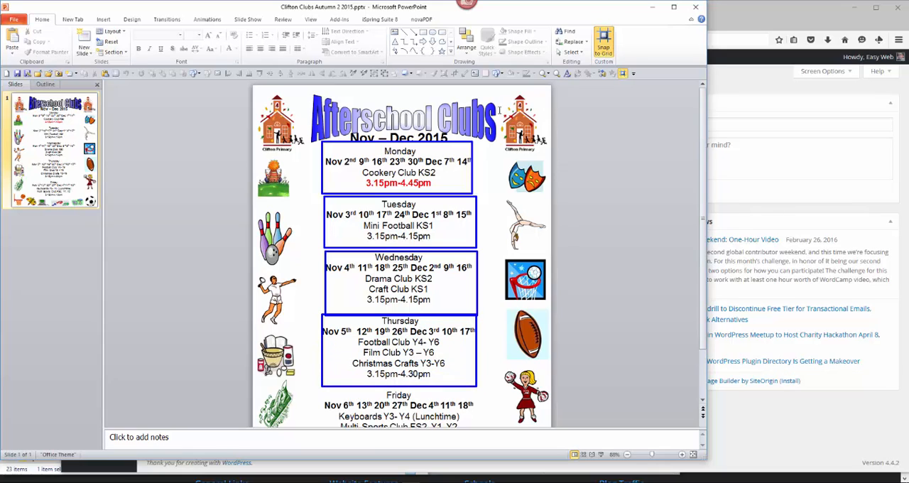
drag(491, 154, 552, 413)
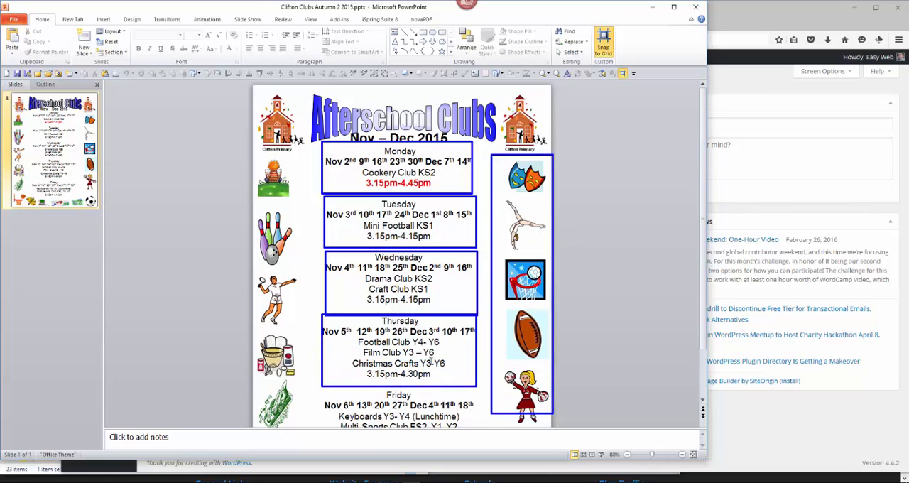
drag(252, 147, 302, 421)
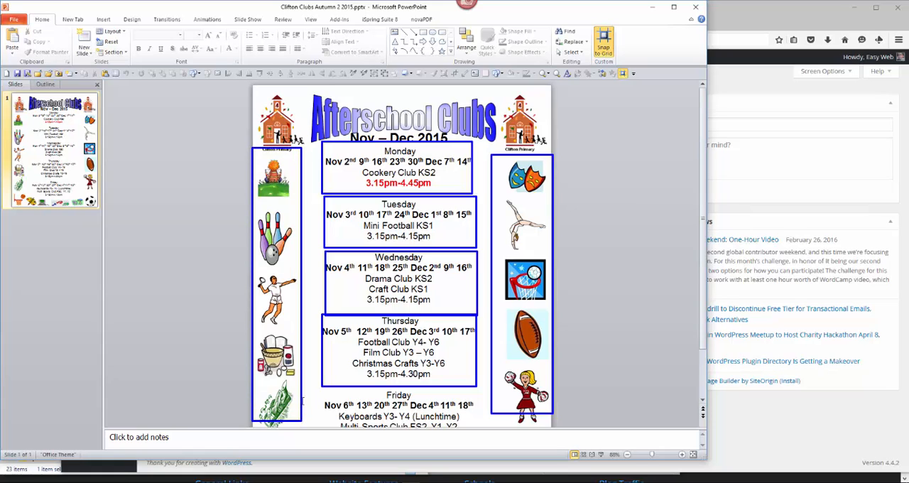
key(Escape)
scroll(303, 371, down, 3)
scroll(302, 371, down, 2)
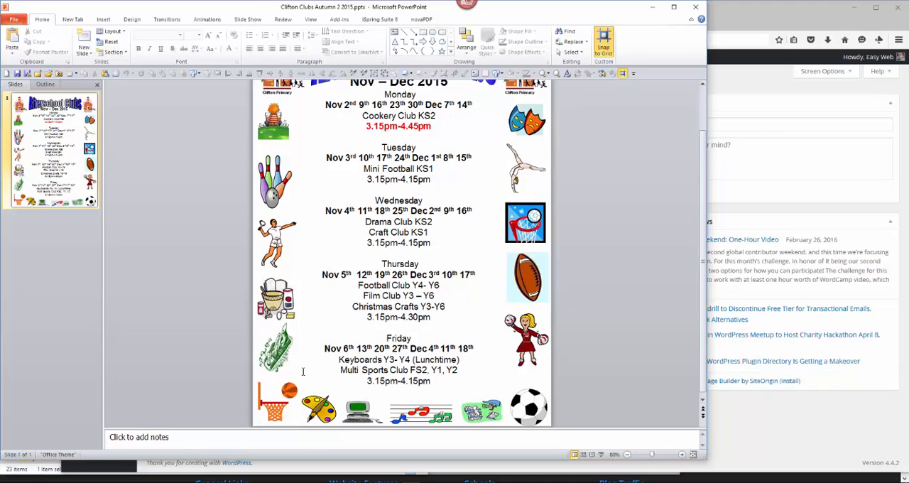
scroll(302, 371, up, 4)
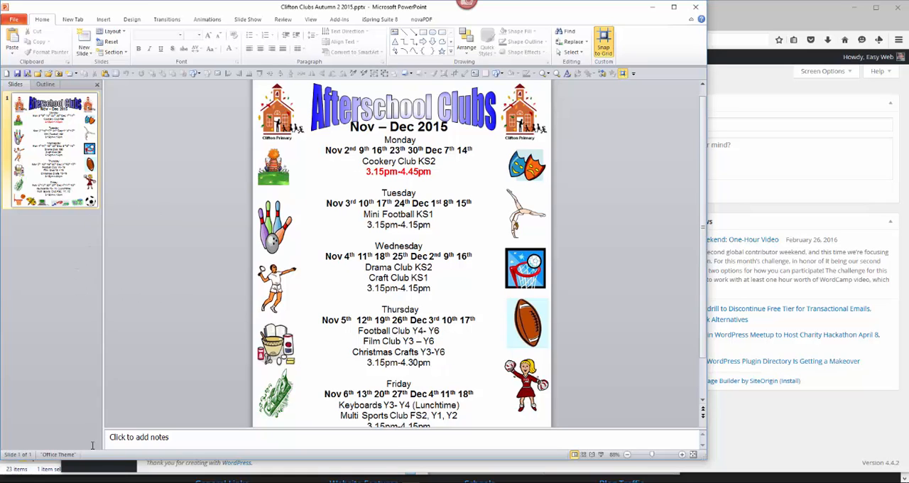
- Switch to the Uploads folder on the Desktop in File Explorer and examine its PDFs and the Clifton Clubs presentation file
click(75, 474)
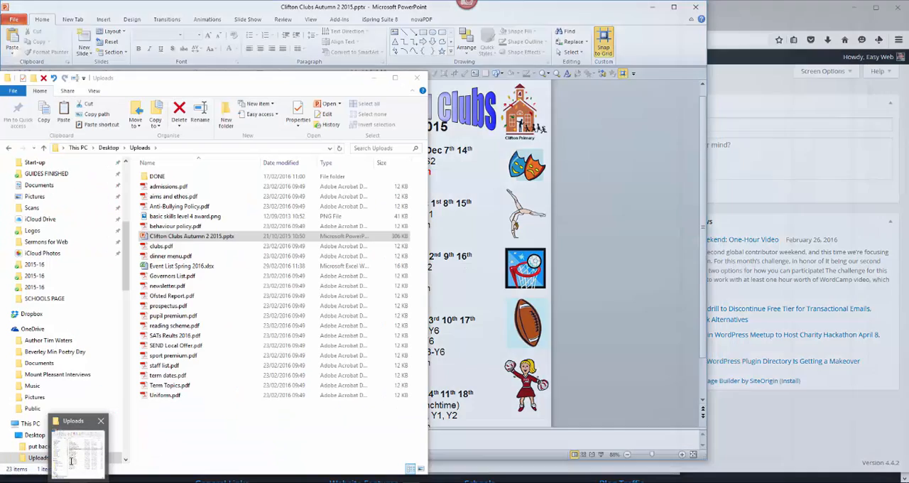
drag(320, 81, 438, 48)
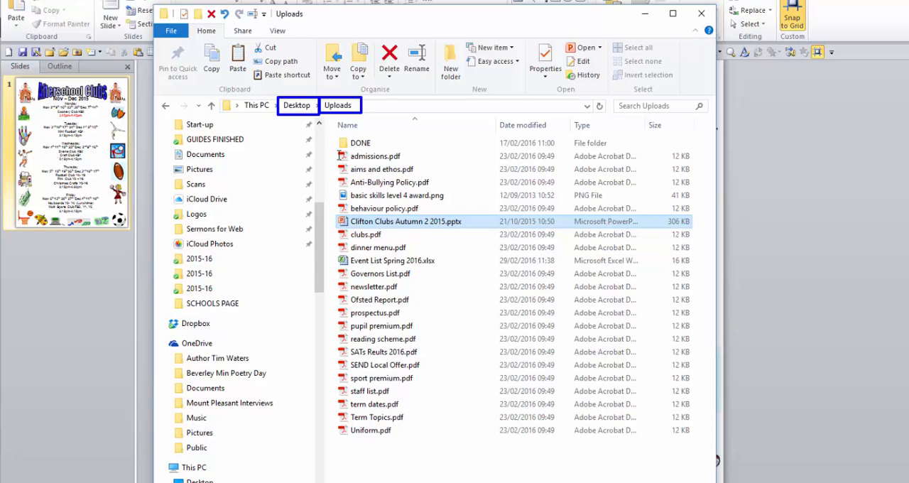
drag(337, 150, 423, 211)
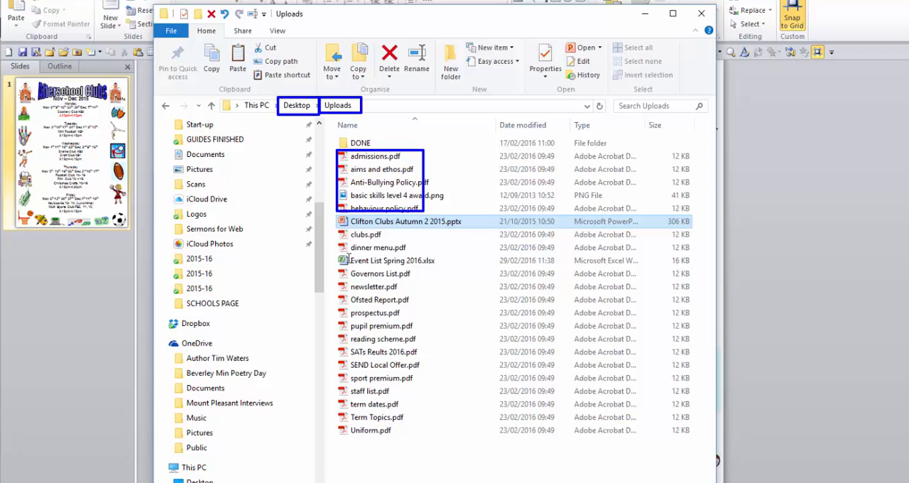
mouse_move(335, 270)
mouse_down()
mouse_move(417, 351)
mouse_move(425, 441)
mouse_up()
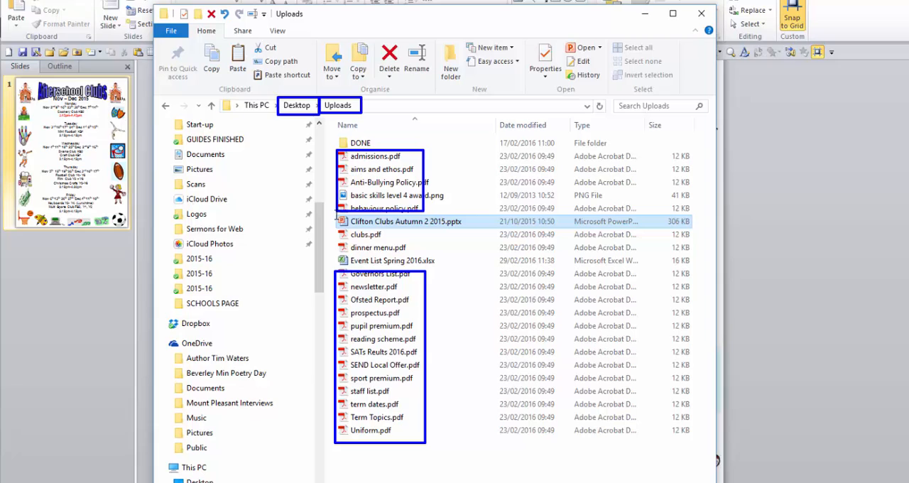
drag(335, 214, 464, 227)
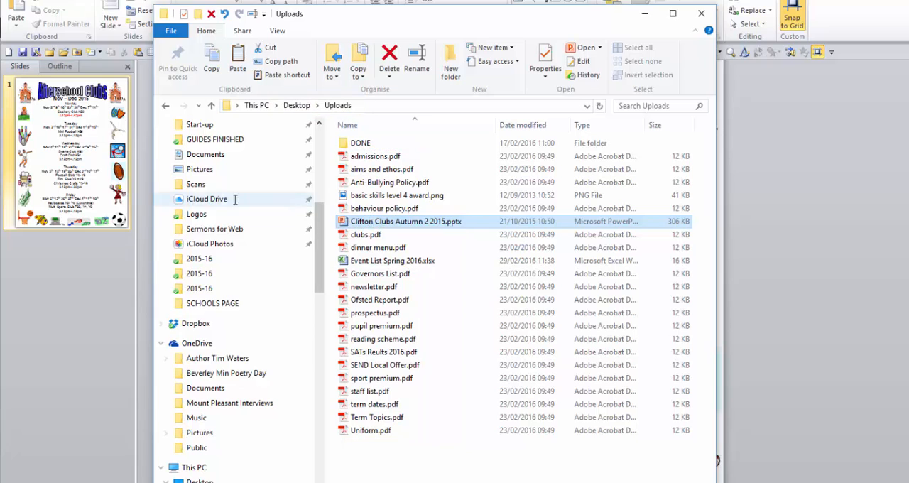
click(80, 303)
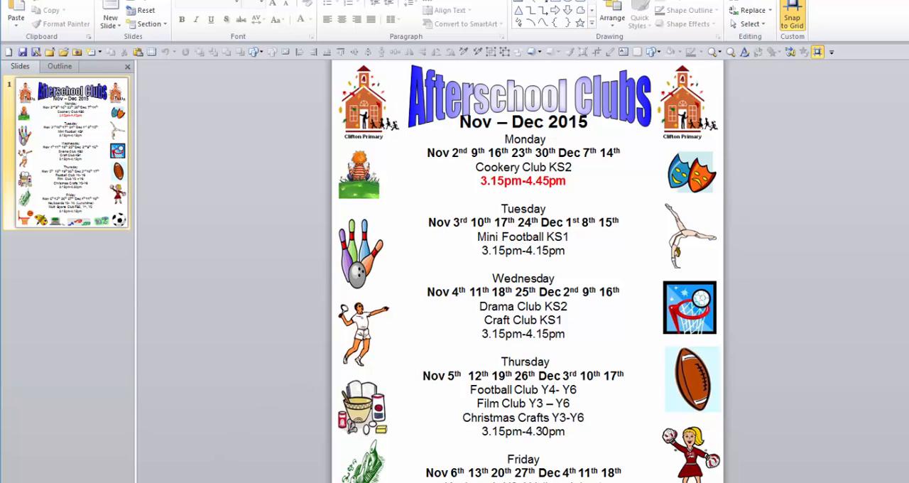
key(alt+Tab)
click(379, 462)
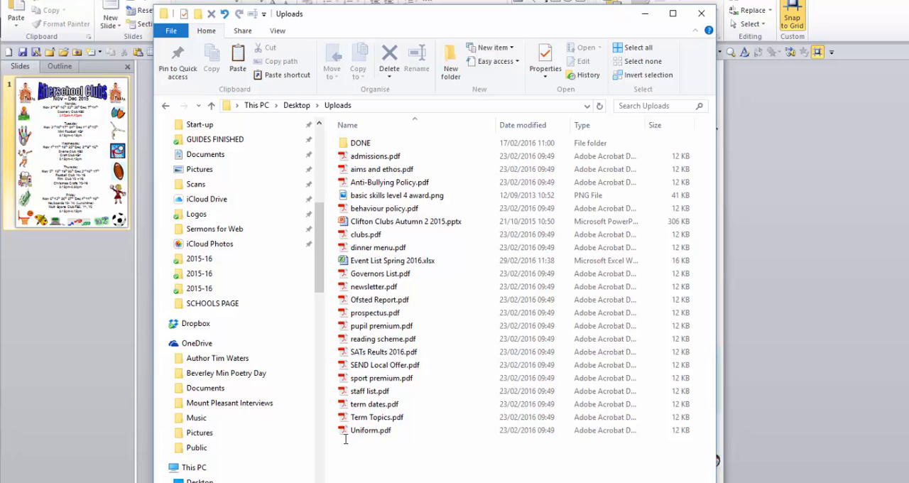
drag(338, 435, 443, 450)
- Return to the Clifton Clubs presentation in PowerPoint and start saving it under another format in the Uploads folder
click(90, 321)
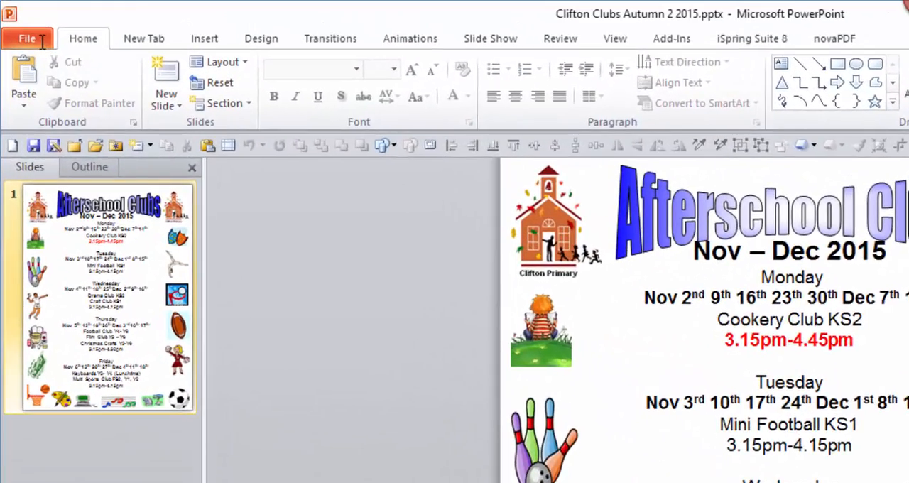
click(24, 17)
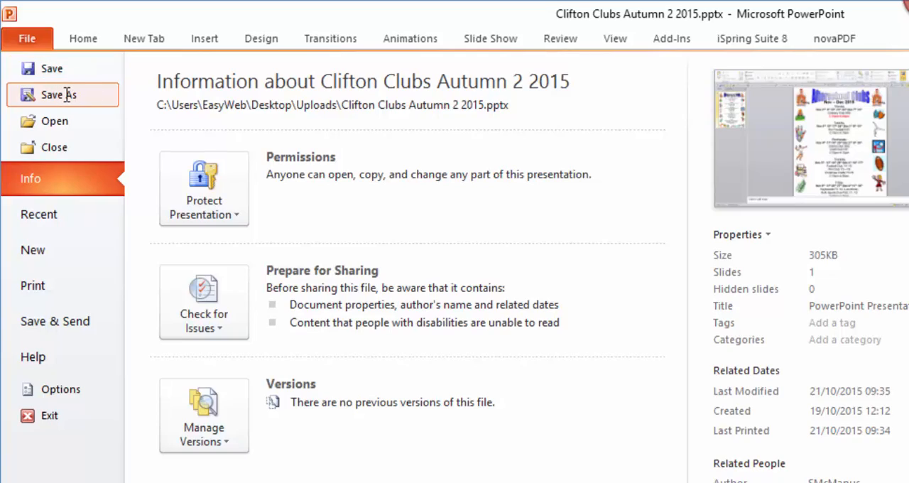
click(64, 94)
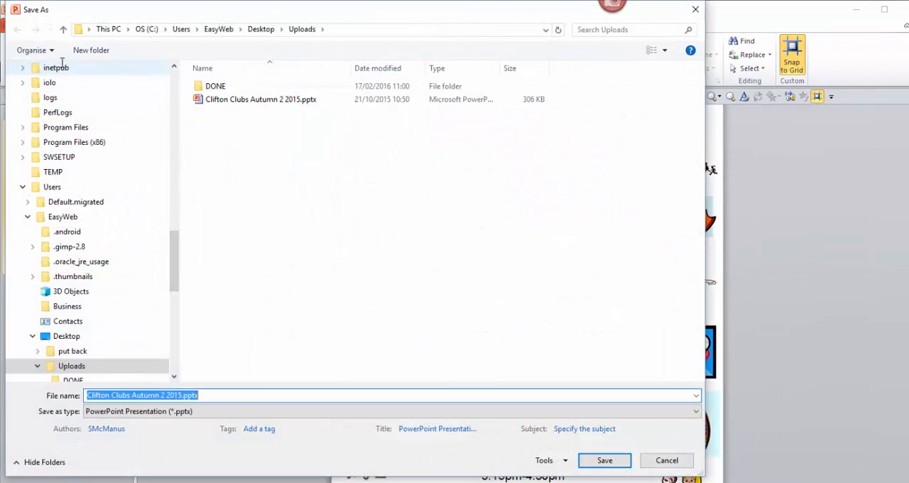
drag(306, 18, 435, 46)
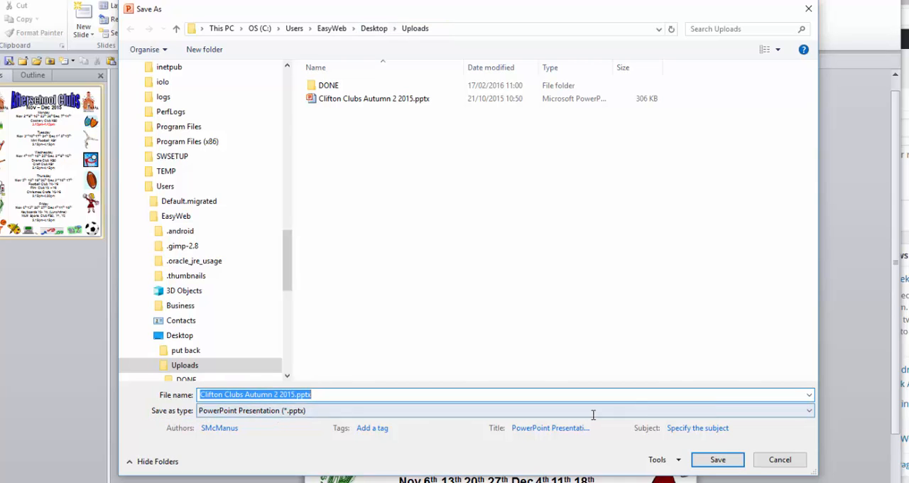
- Set the save format to JPEG File Interchange Format (*.jpg), keeping the name Clifton Clubs Autumn 2 2015
click(809, 410)
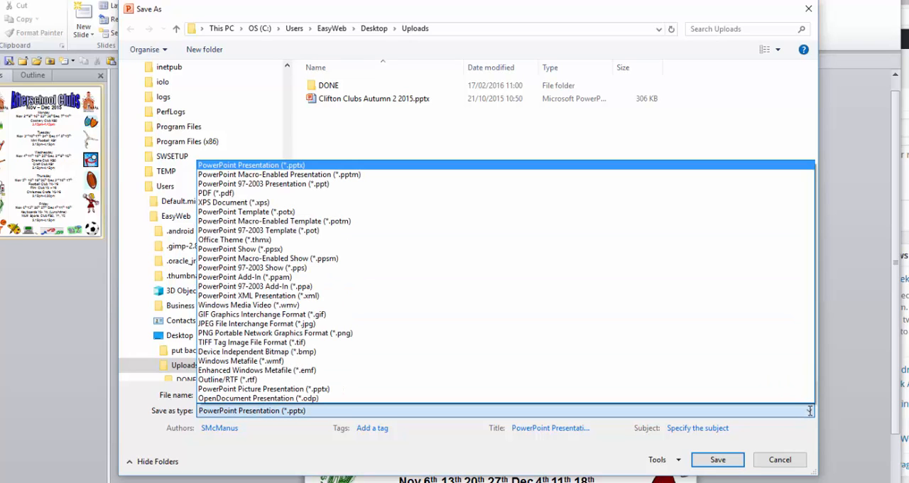
key(j)
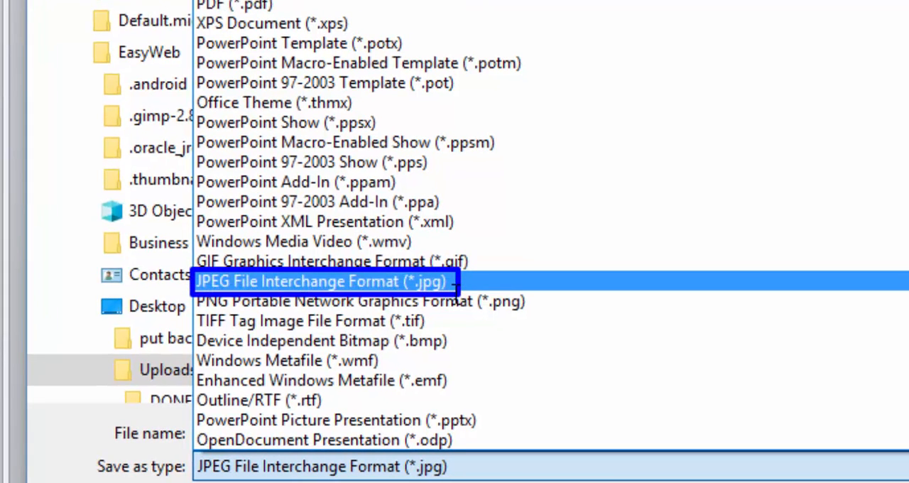
drag(400, 272, 454, 291)
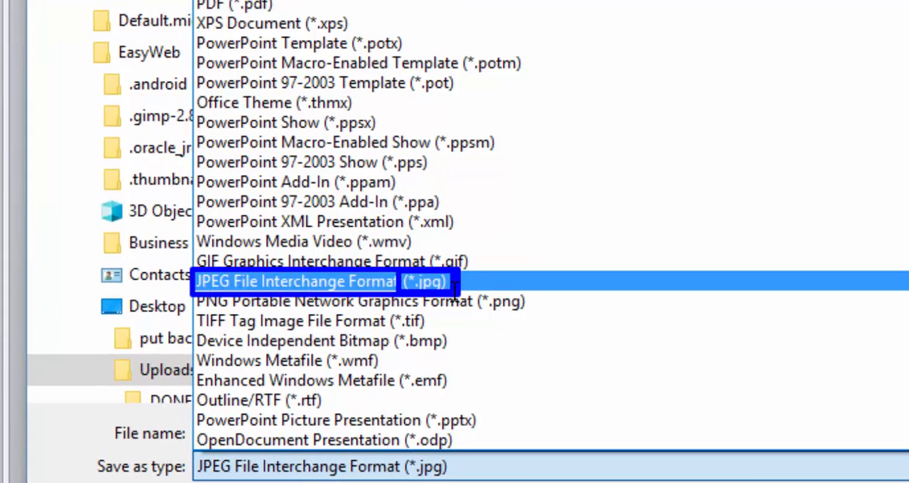
click(454, 287)
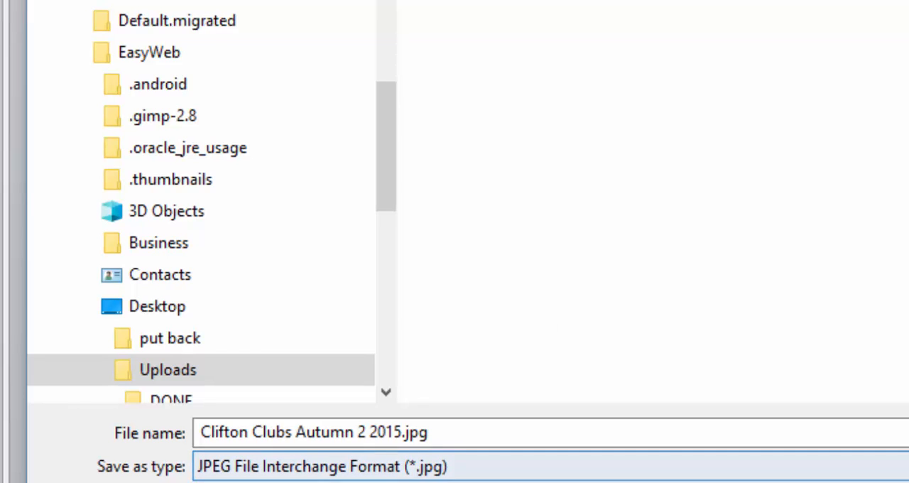
drag(197, 452, 424, 466)
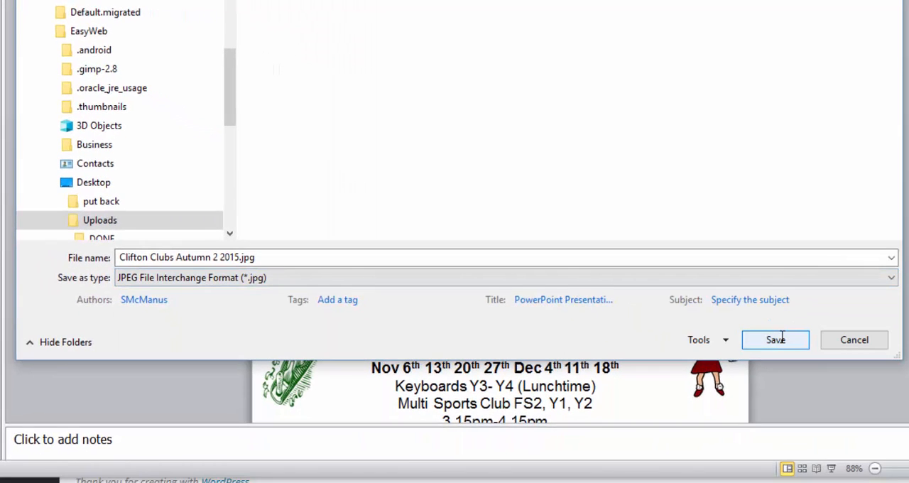
- Save the JPEG, exporting only the current slide
click(775, 339)
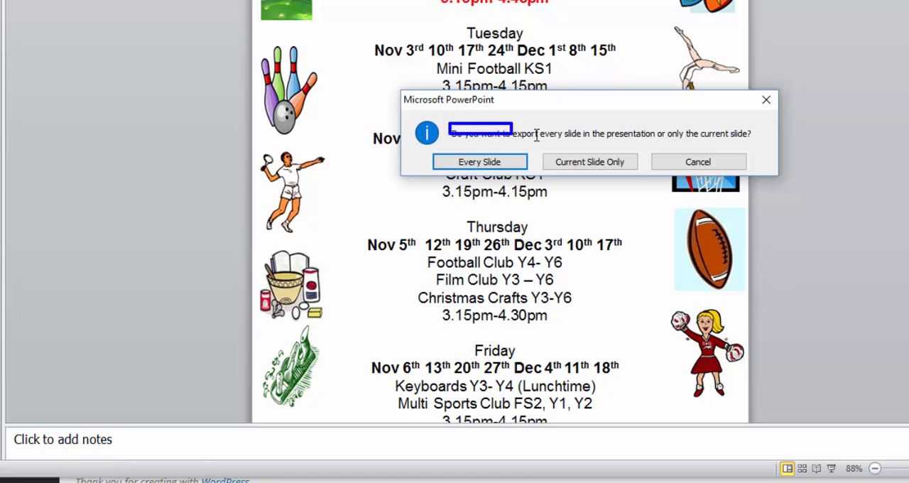
drag(536, 135, 758, 146)
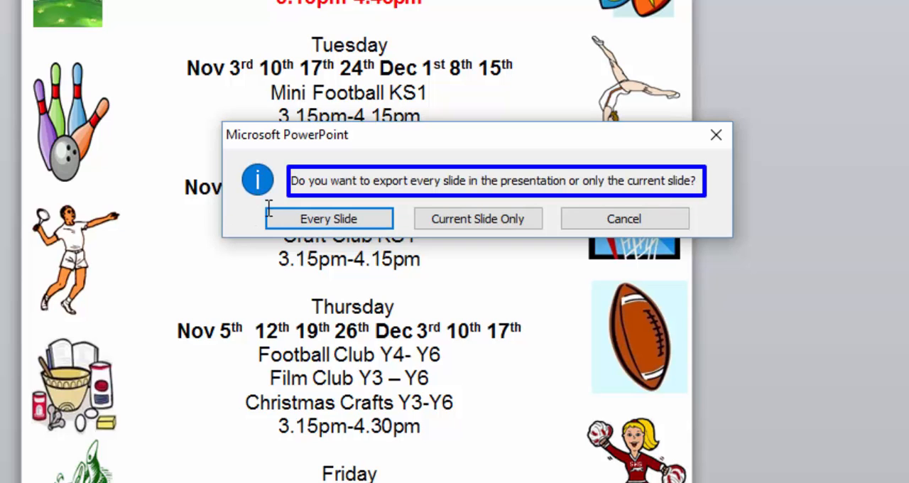
mouse_move(258, 206)
mouse_down()
mouse_move(316, 210)
mouse_move(402, 236)
mouse_up()
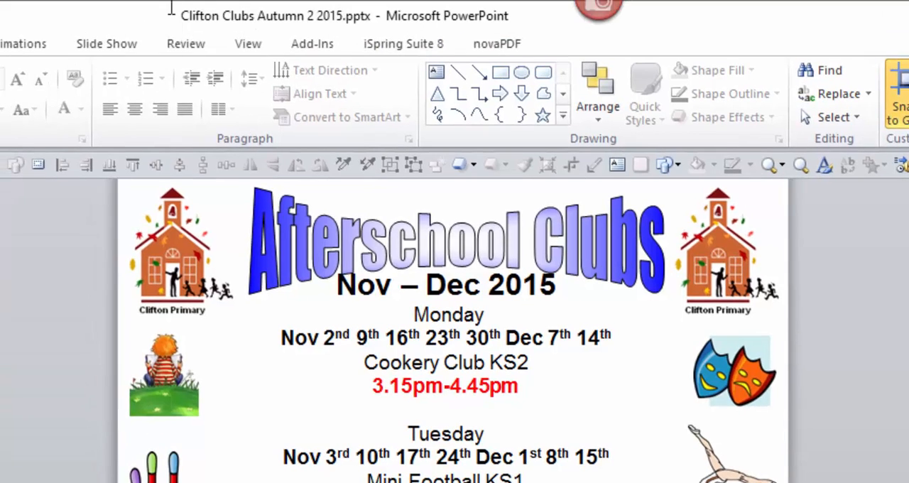
drag(172, 3, 375, 33)
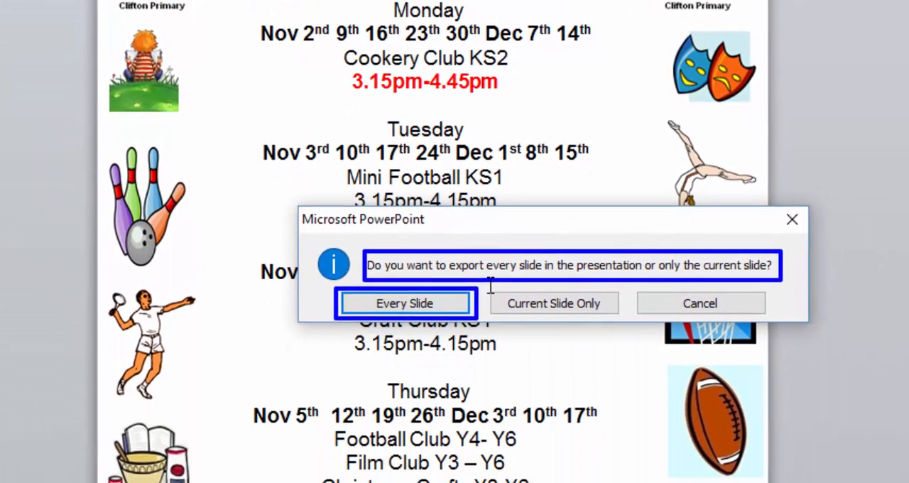
drag(488, 286, 625, 319)
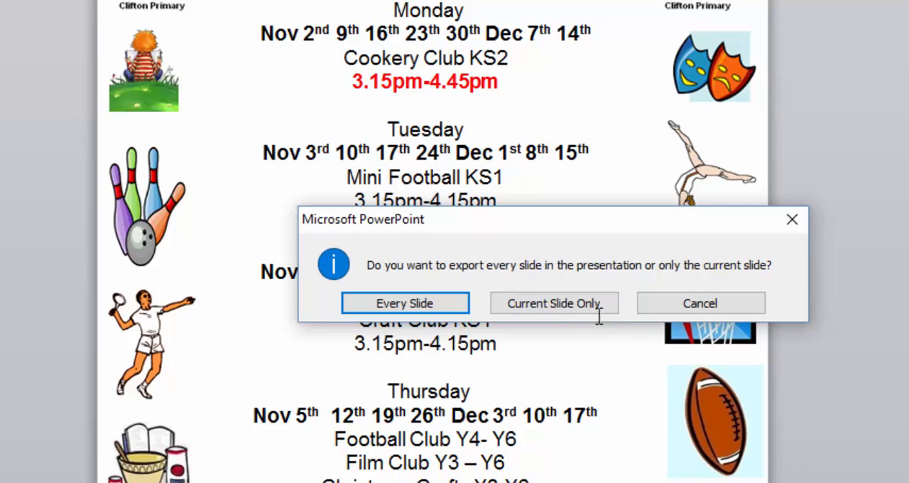
click(578, 303)
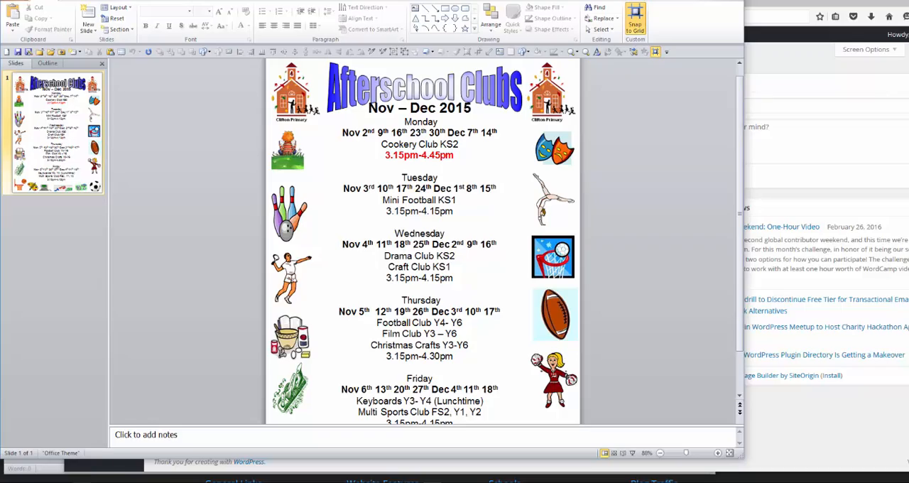
- Switch to the Uploads folder in File Explorer and check for the exported Clifton Clubs Autumn 2 2015.jpg
mouse_move(82, 482)
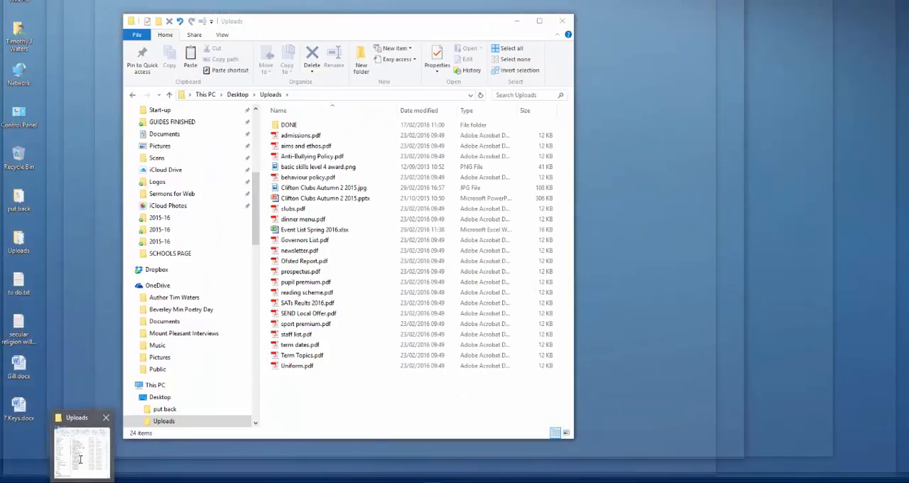
click(82, 447)
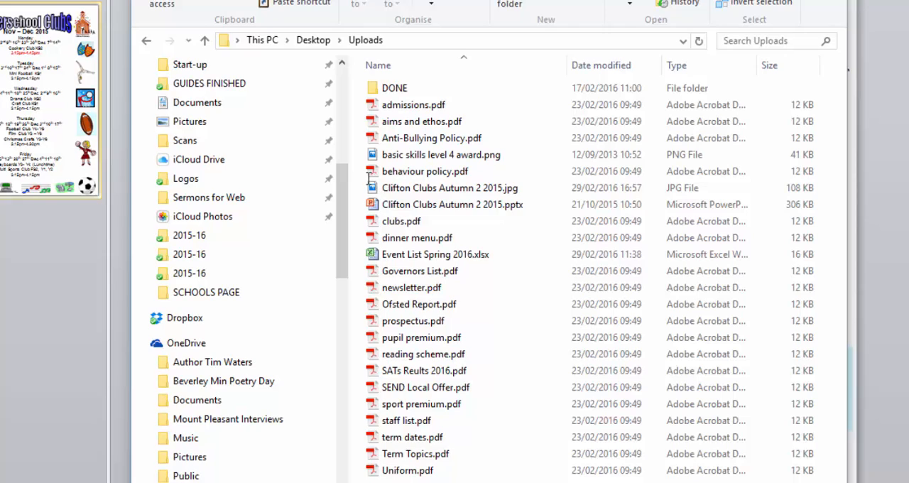
drag(367, 178, 523, 199)
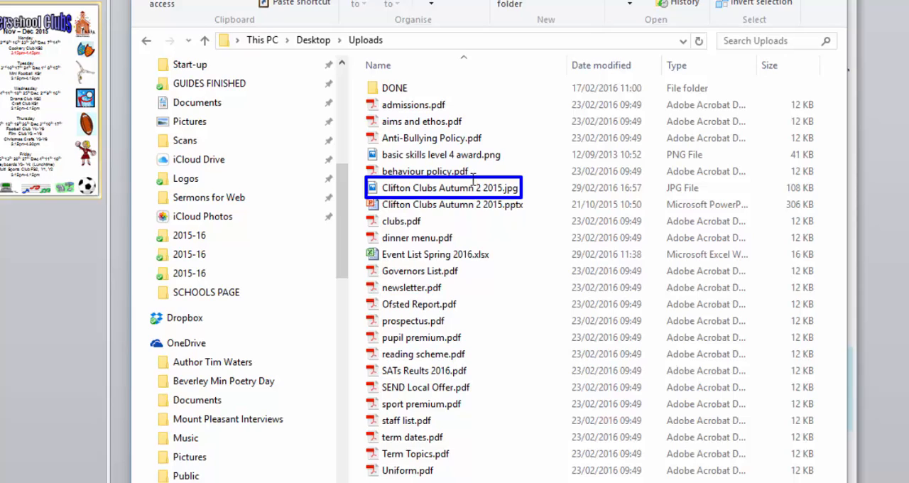
drag(469, 178, 485, 197)
drag(782, 177, 822, 199)
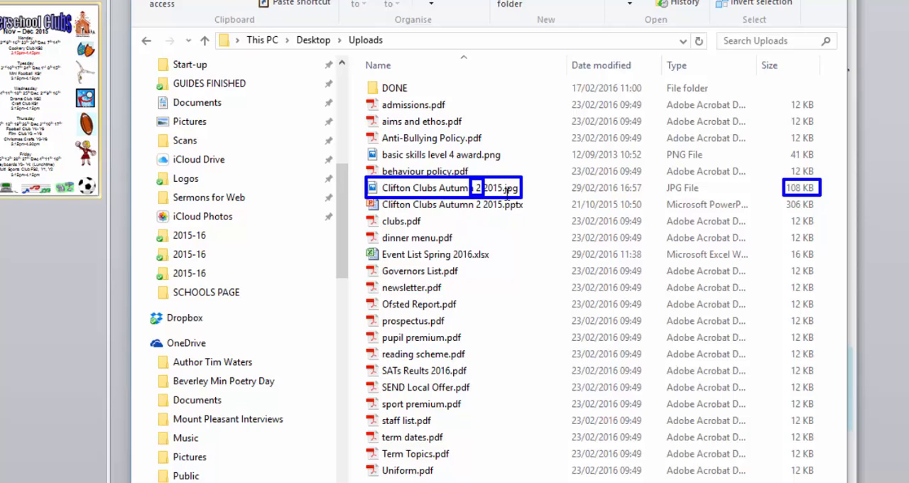
click(461, 192)
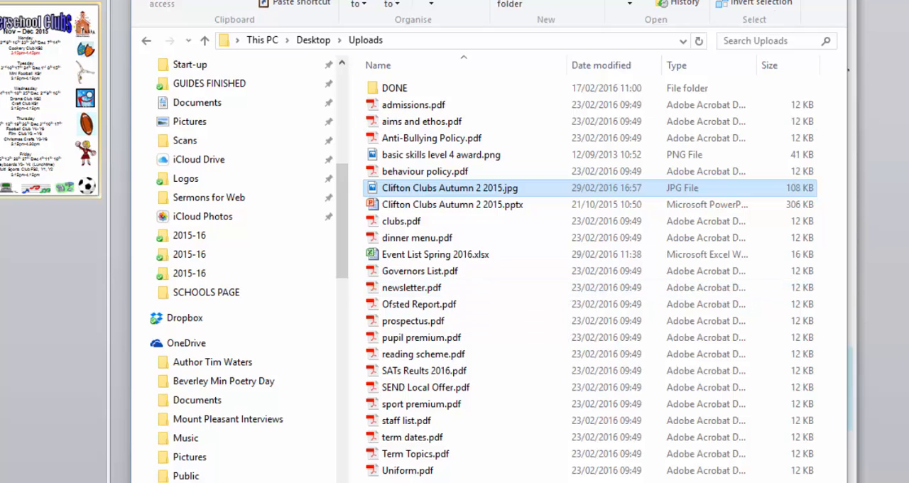
- Leave the Uploads folder, switch to the WordPress dashboard in Firefox and start a new post
key(alt+F4)
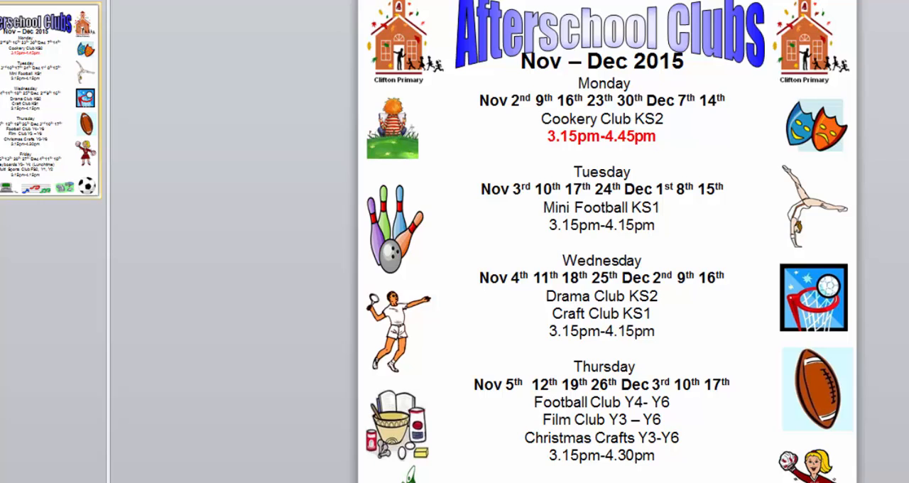
key(alt+Tab)
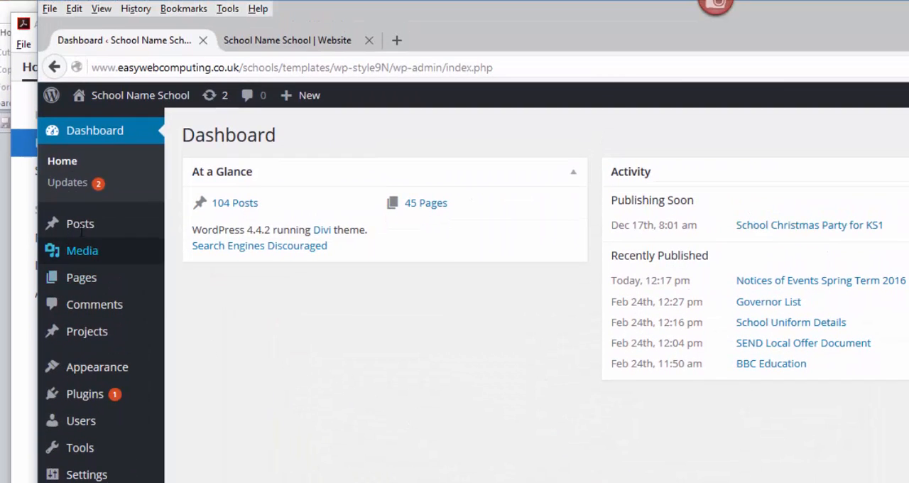
mouse_move(80, 220)
click(199, 247)
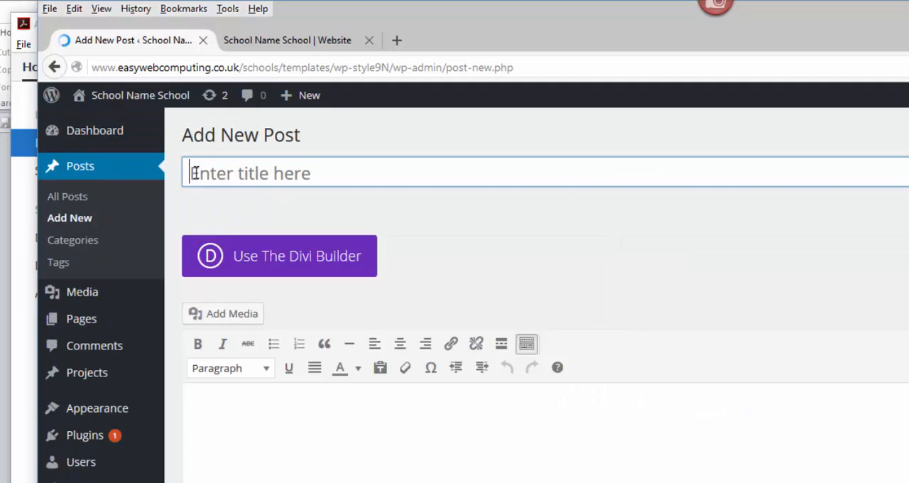
- Title the new post "School Clubs November - December 2015"
text(Sc)
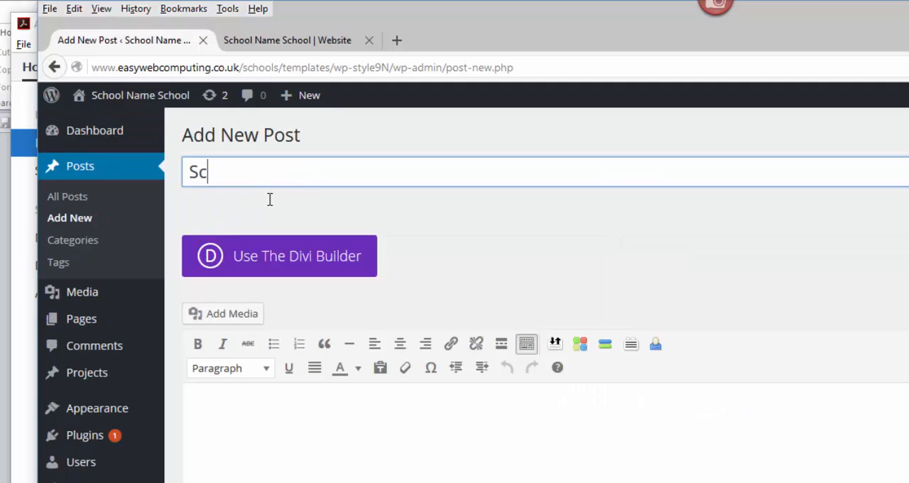
text(hool Clubs)
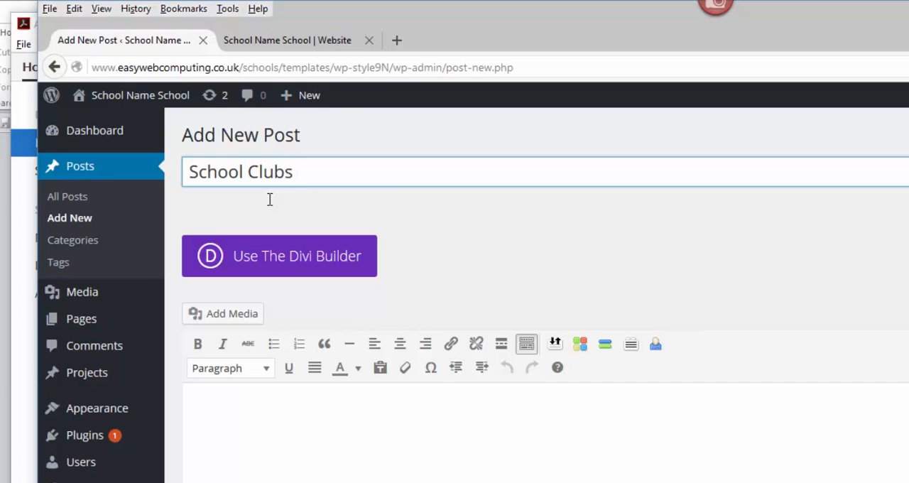
text( Novem)
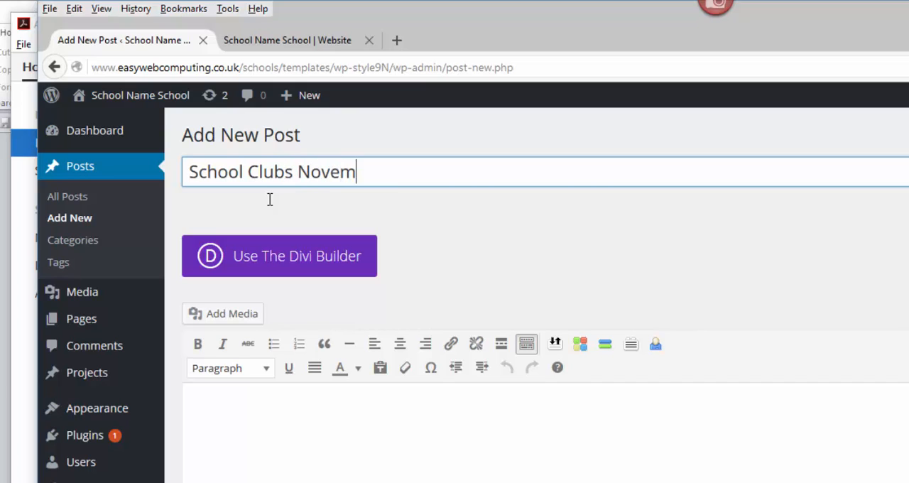
text(ber - D)
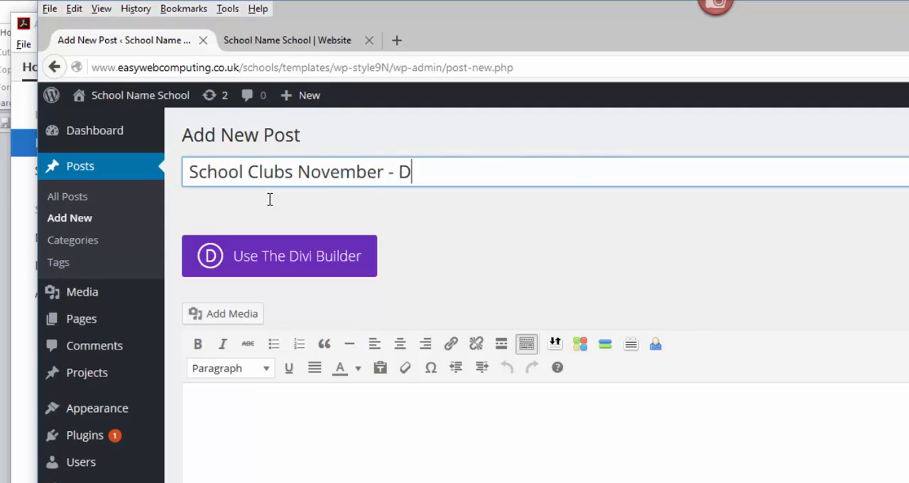
text(ecemb)
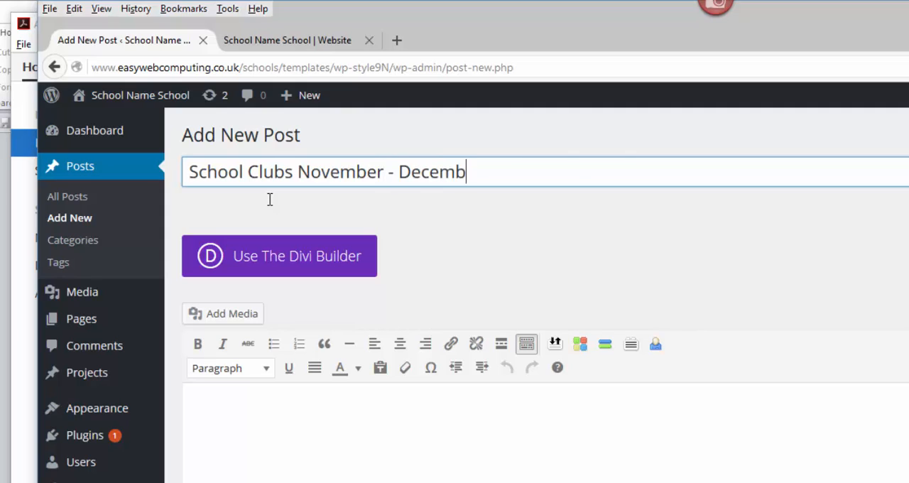
text(er 2015)
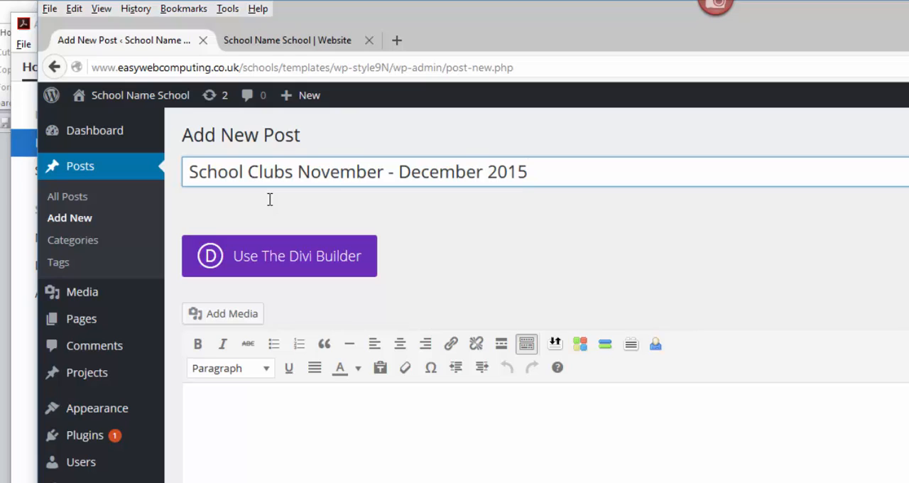
- Write "Click on the image link below to view more details." as the post's body text, followed by a new line
click(219, 421)
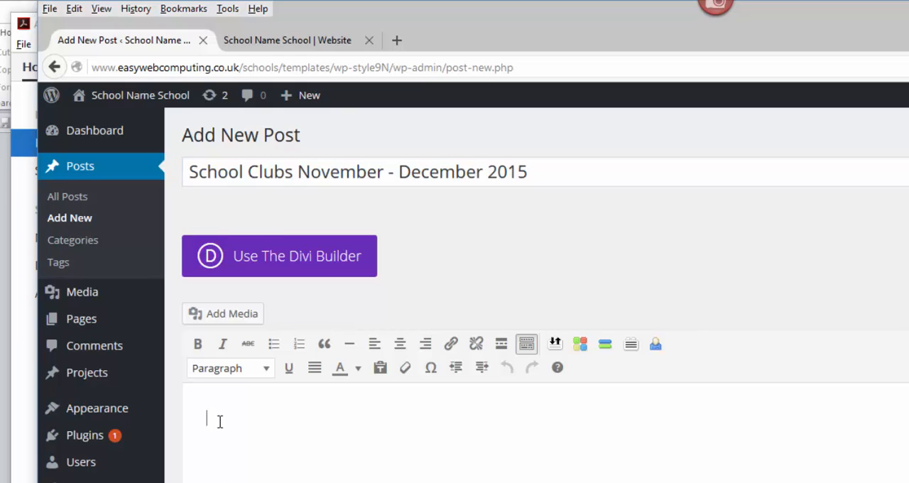
text(Click on tye)
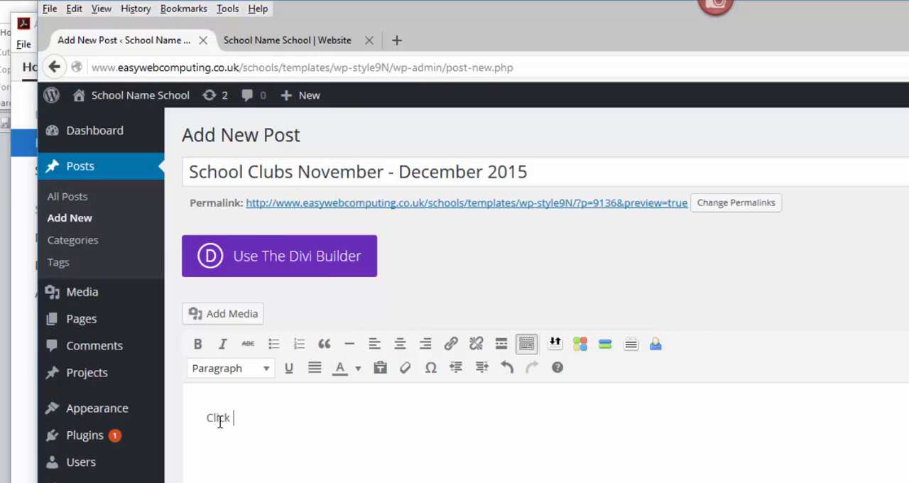
key(BackSpace)
key(BackSpace)
text(he imgeg lin)
key(BackSpace)
key(BackSpace)
key(BackSpace)
key(BackSpace)
text(e link below to )
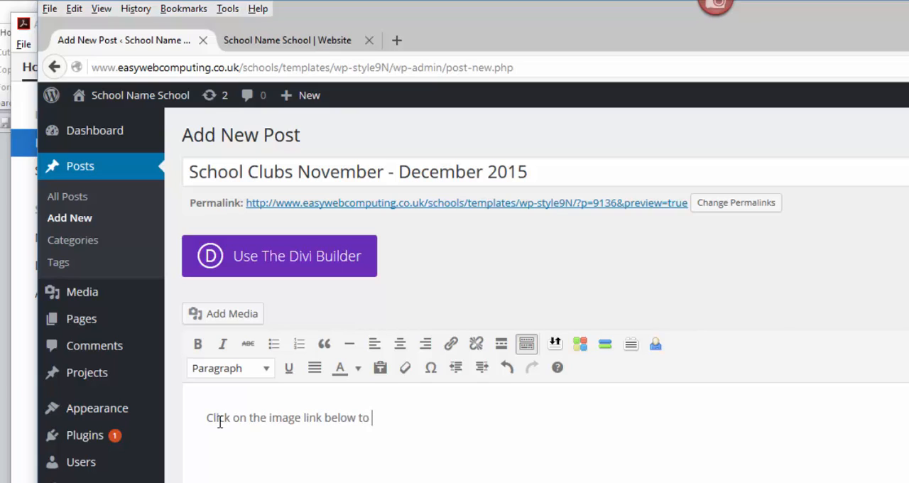
text(view more det)
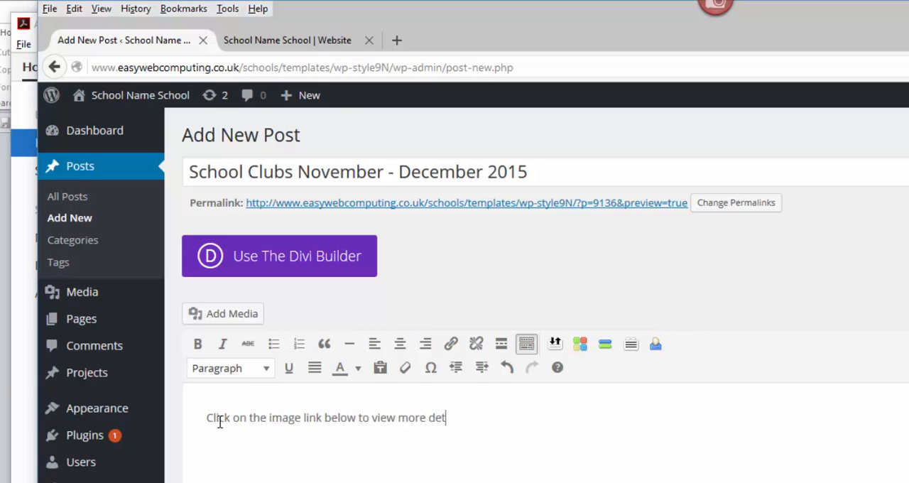
text(ails.)
key(Return)
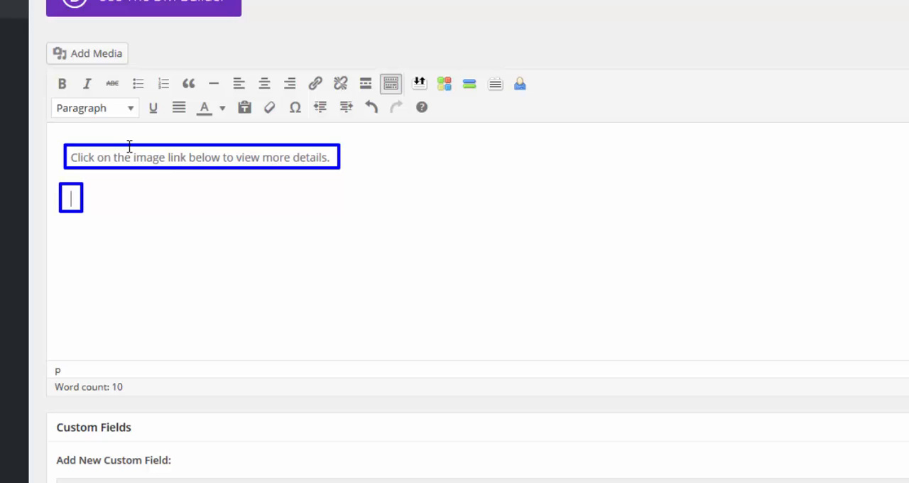
drag(132, 146, 190, 169)
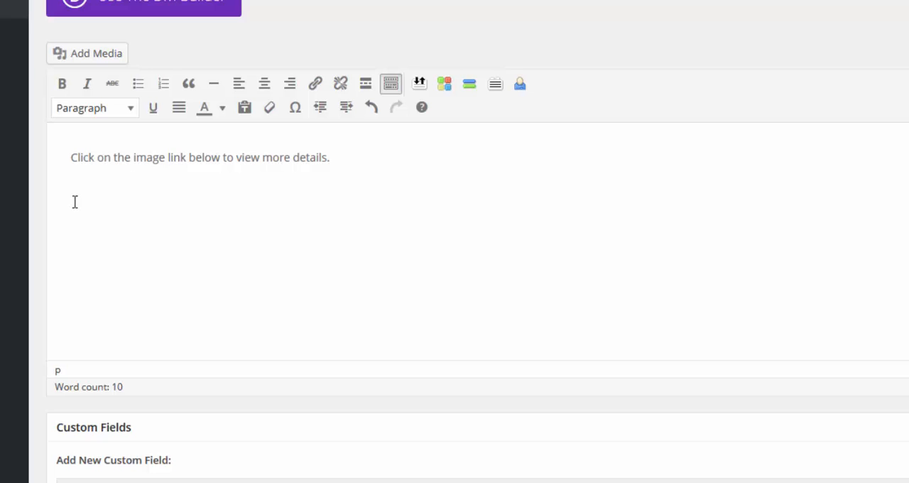
- Upload Clifton Clubs Autumn 2 2015.jpg from the desktop's Uploads folder to the post's media
click(76, 54)
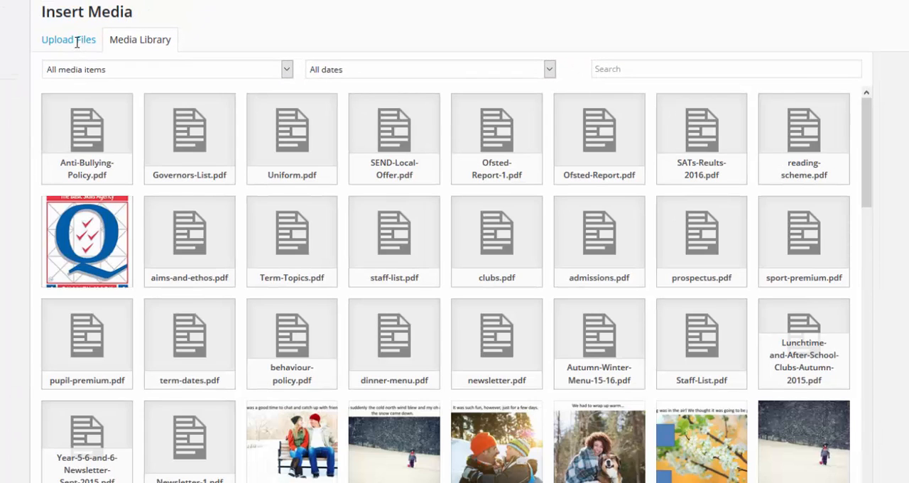
click(76, 41)
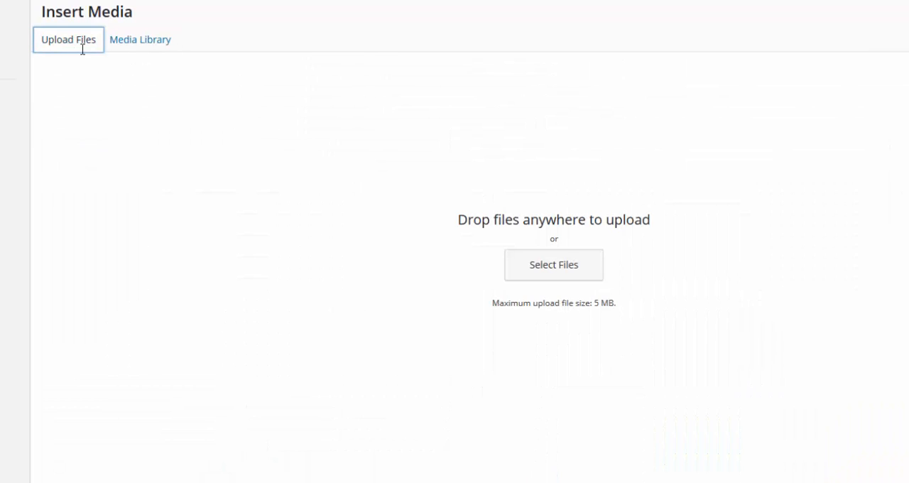
click(563, 270)
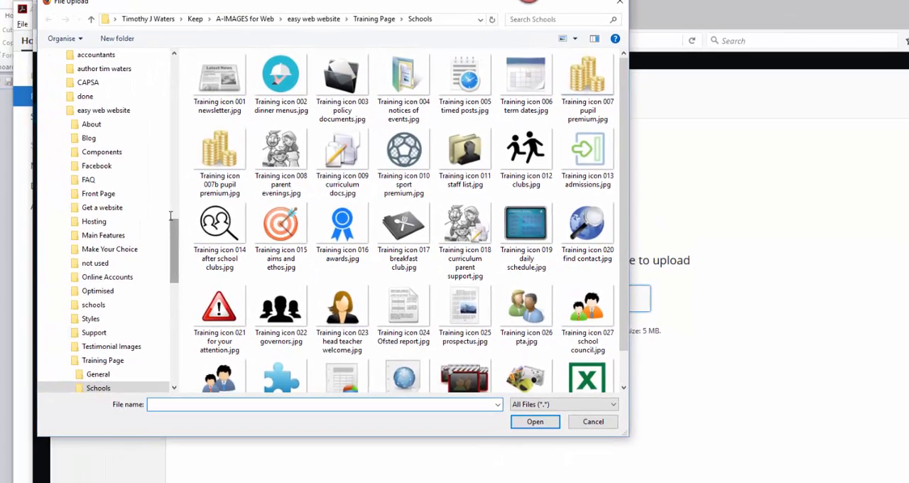
scroll(168, 76, up, 10)
scroll(168, 76, up, 1)
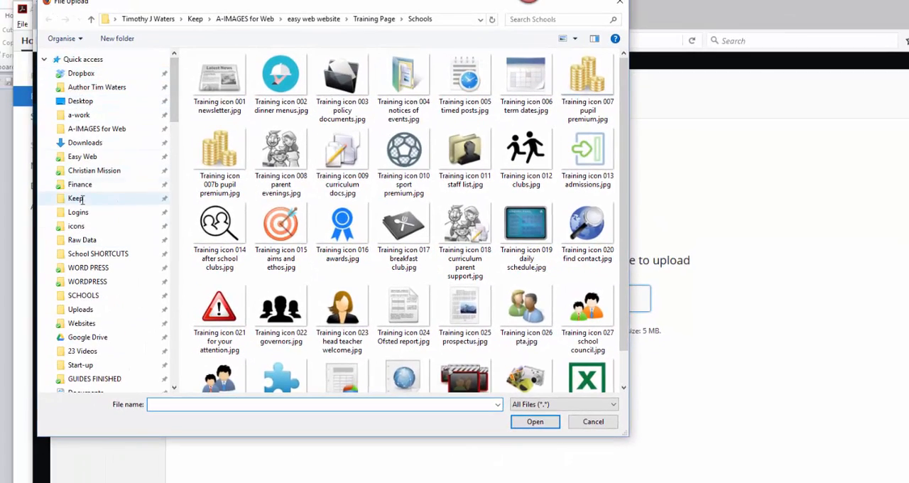
click(85, 309)
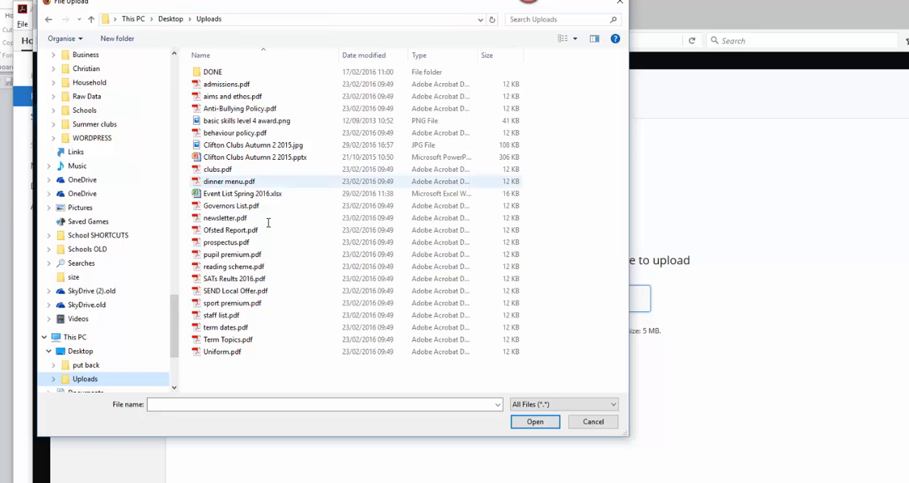
click(205, 145)
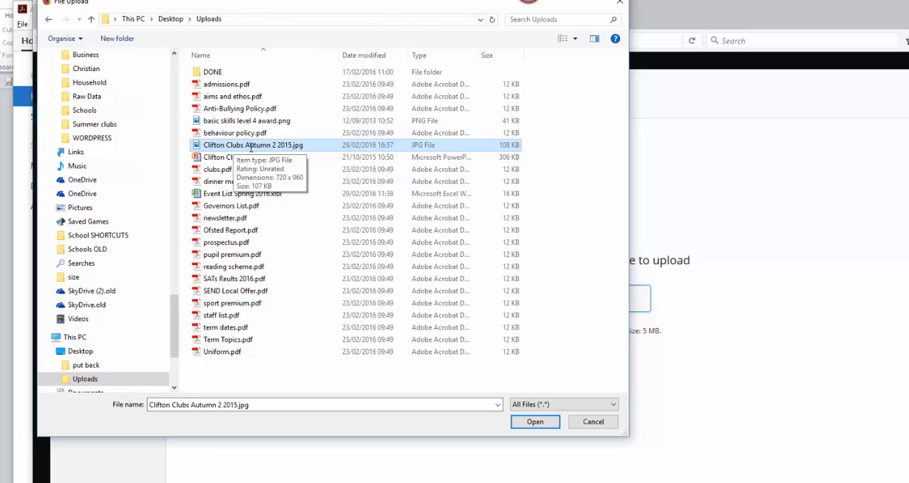
click(529, 420)
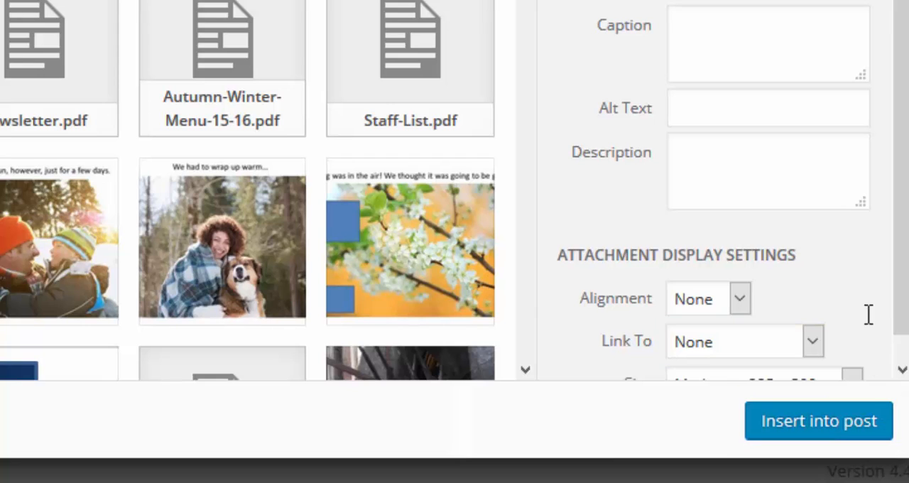
- Set the uploaded image to link to its Media File
scroll(902, 313, down, 1)
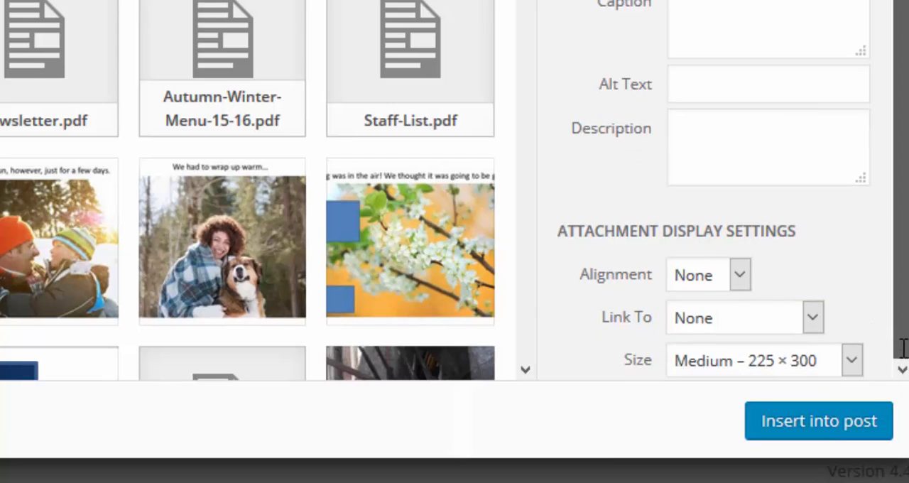
click(812, 317)
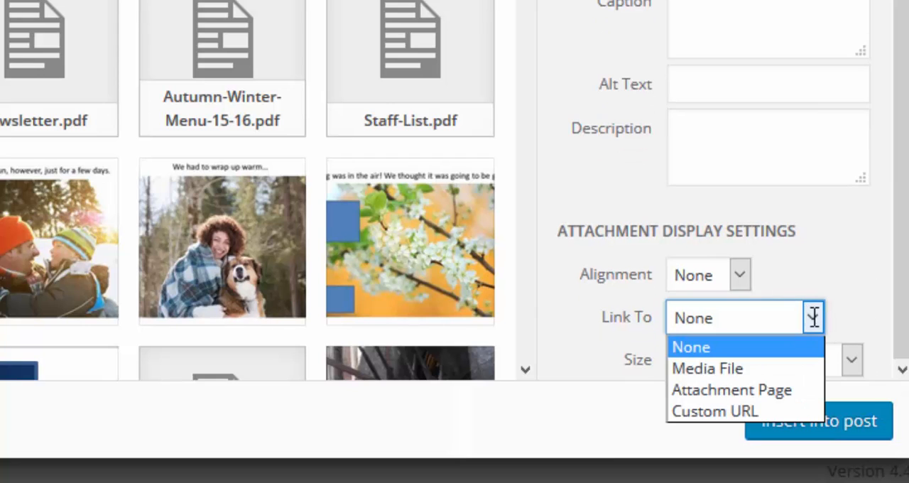
click(723, 369)
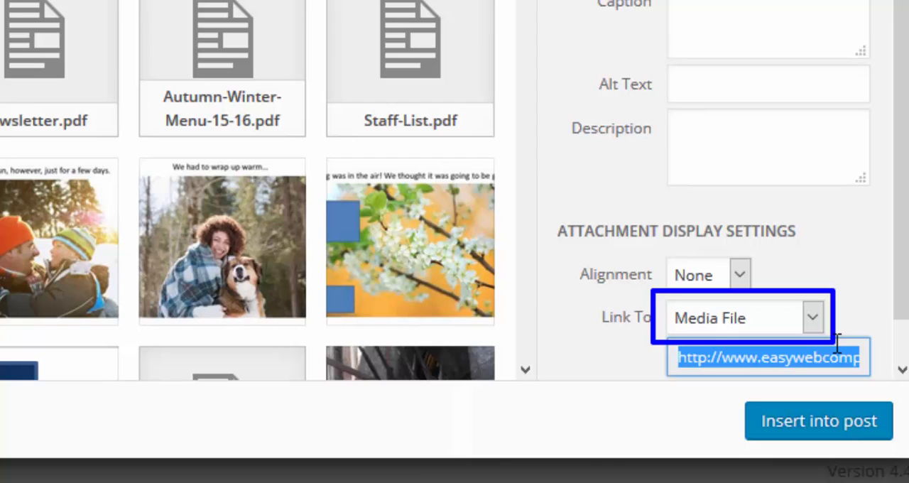
- Insert the clubs image into the post at Medium – 225 × 300 size
scroll(892, 346, down, 1)
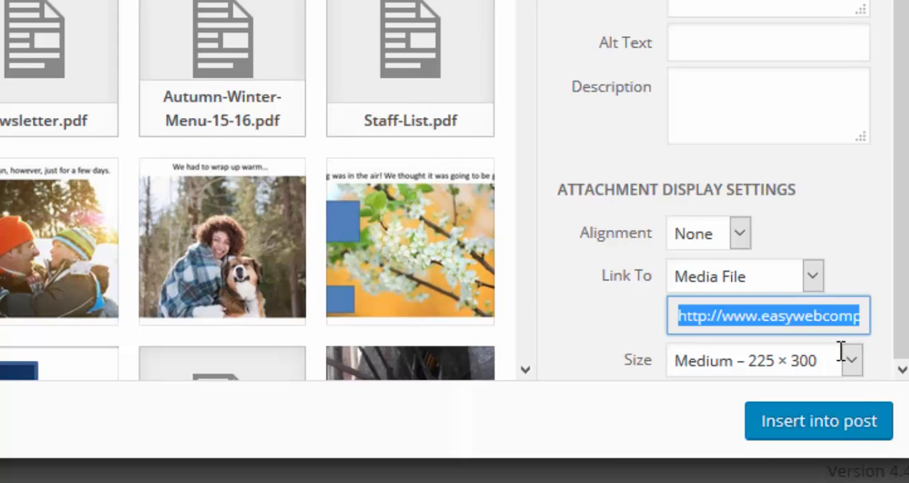
click(851, 360)
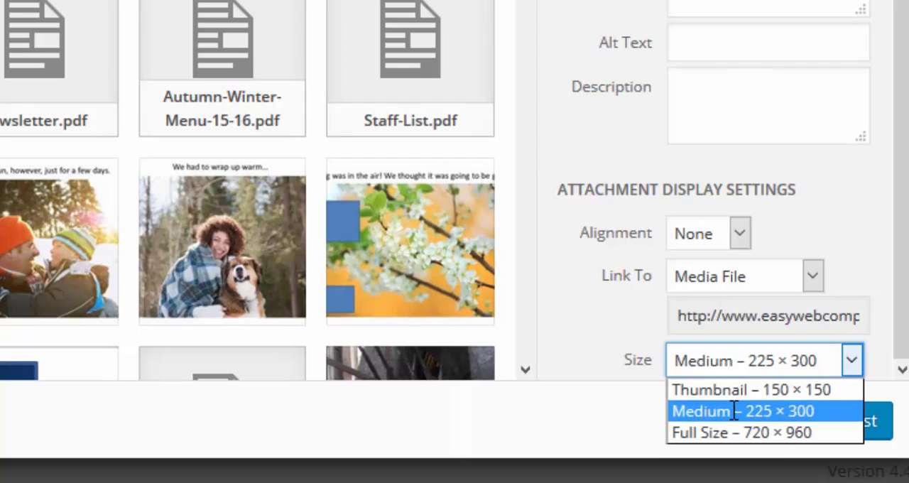
click(693, 411)
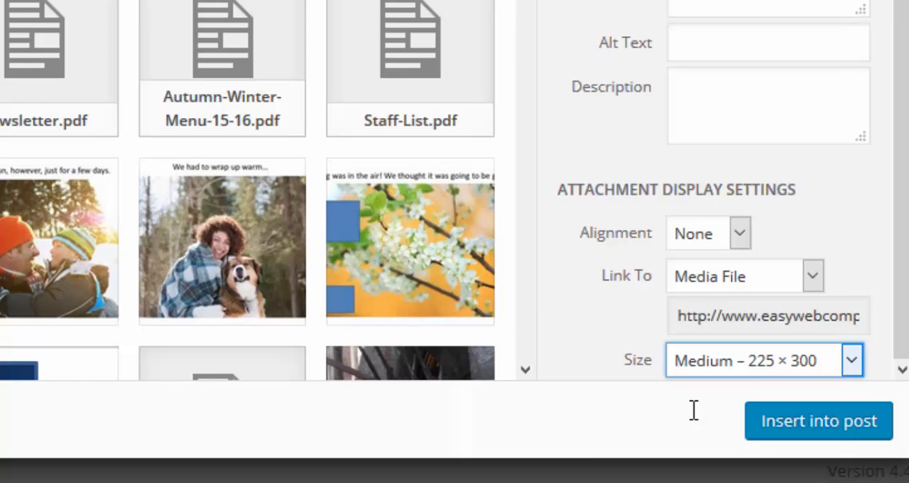
click(868, 426)
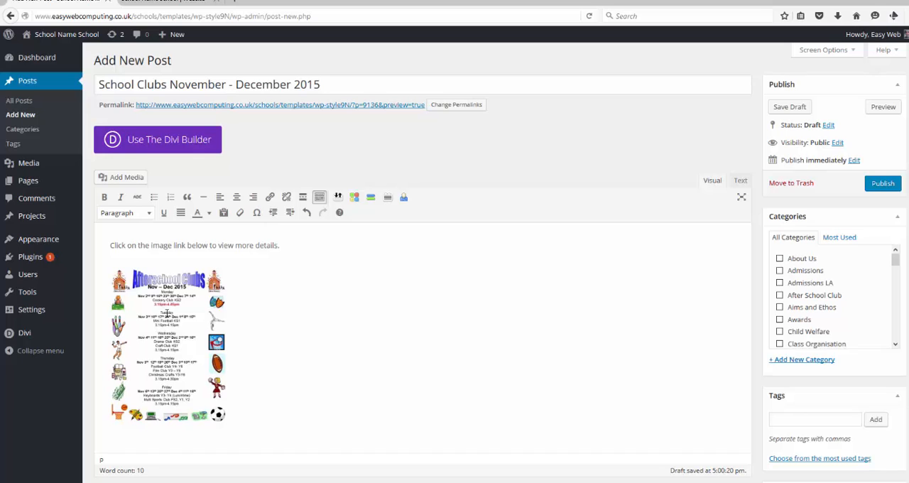
- Set the clubs image's link in the post to open in a new tab and update the link
click(168, 317)
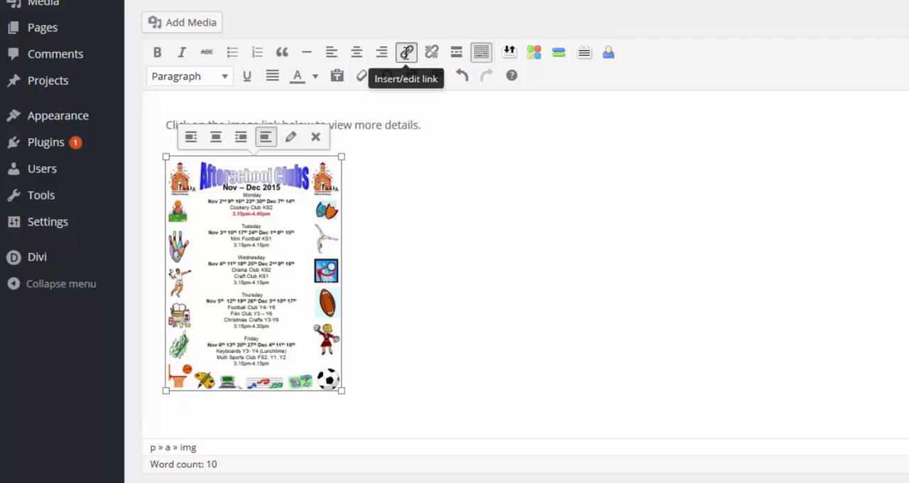
click(406, 52)
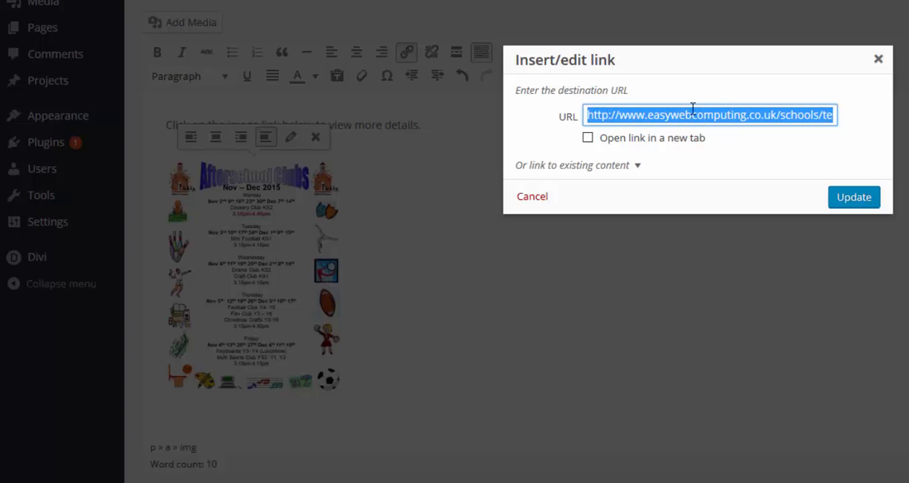
click(588, 139)
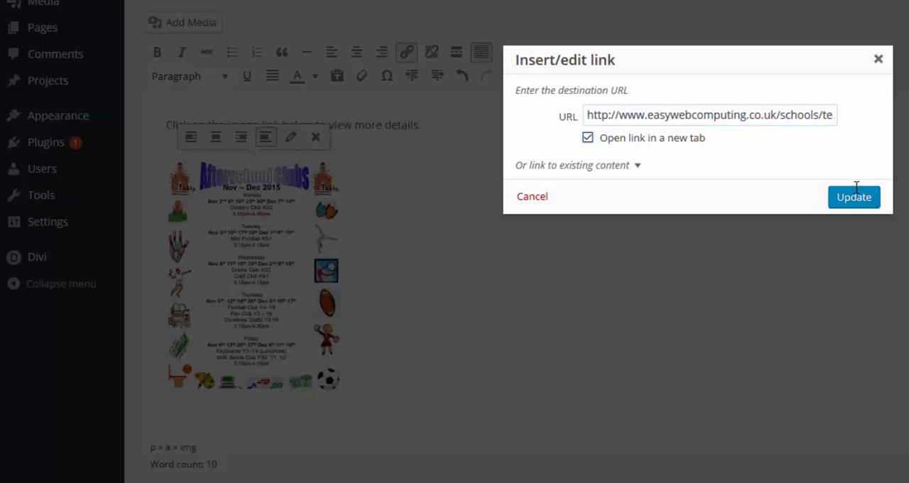
drag(582, 132, 714, 152)
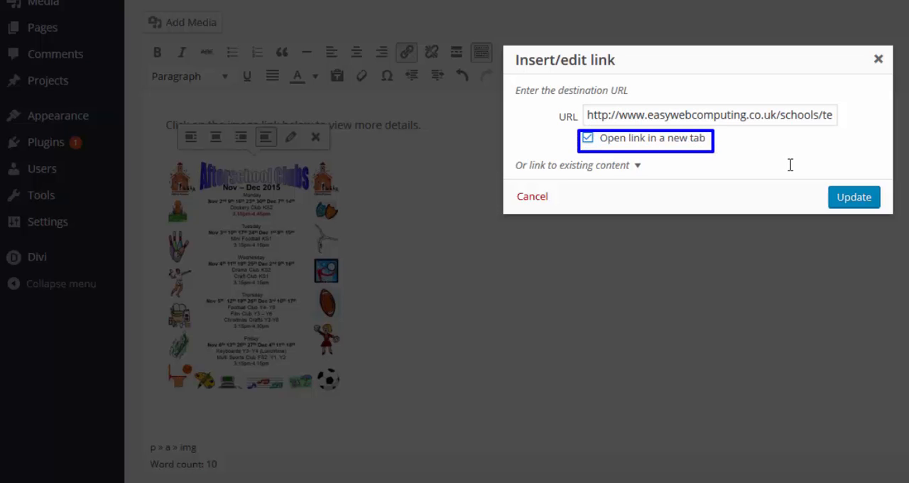
click(852, 197)
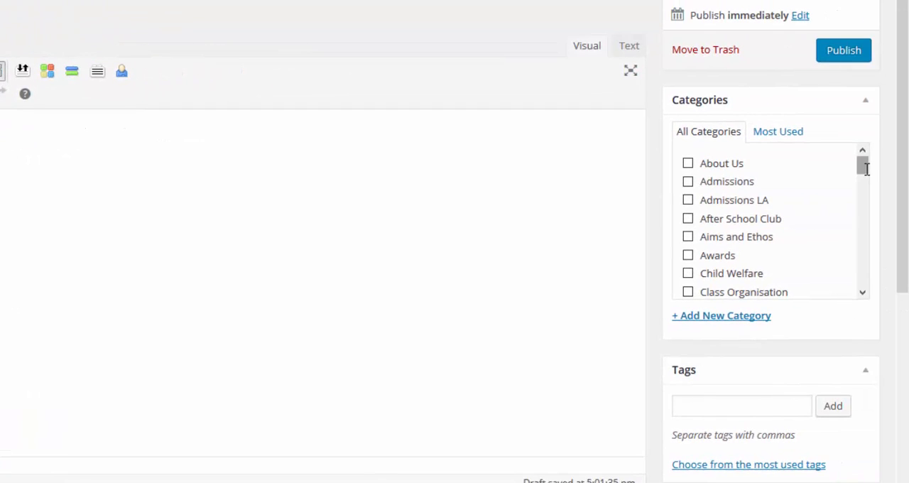
- Assign the post to the School Clubs category and publish it
drag(866, 167, 863, 261)
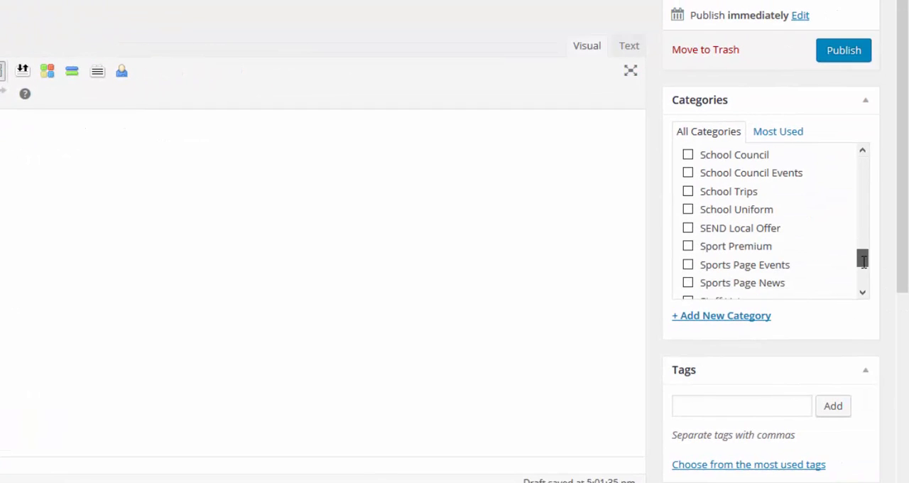
scroll(803, 225, up, 1)
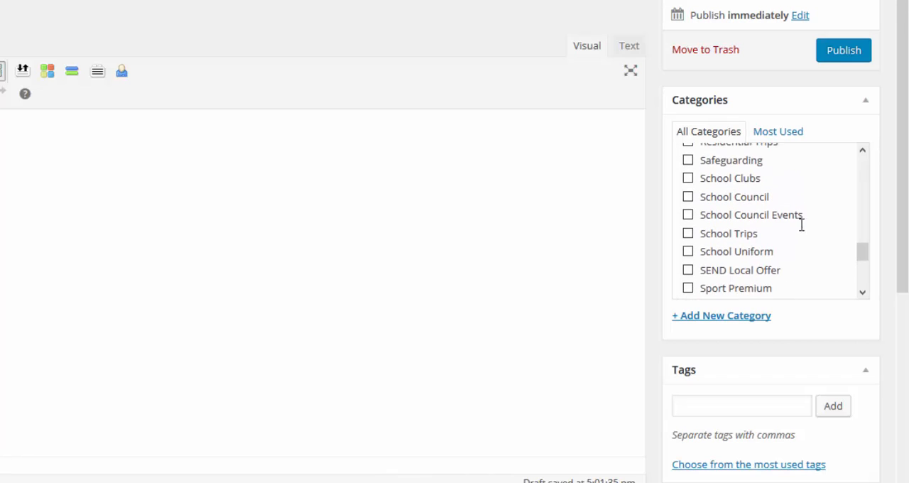
click(687, 178)
click(853, 51)
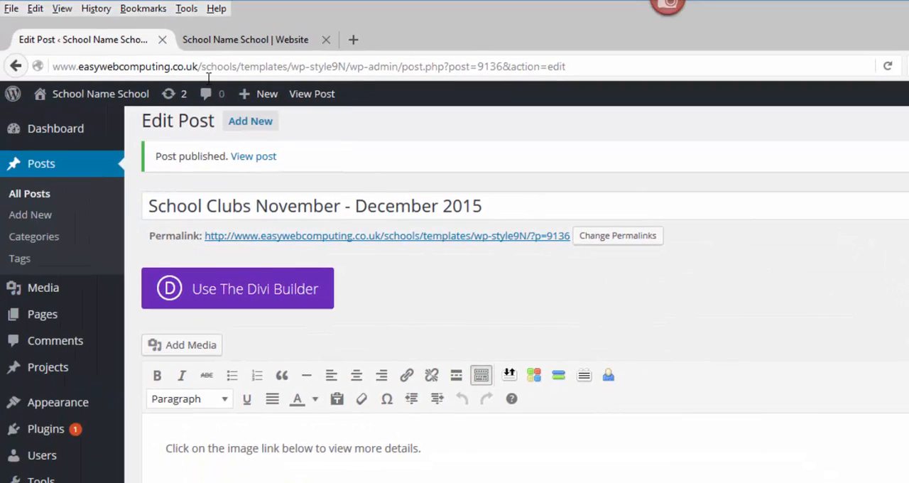
- Reload the school website's home page and check the General Information Feed for the new clubs post
drag(178, 31, 333, 51)
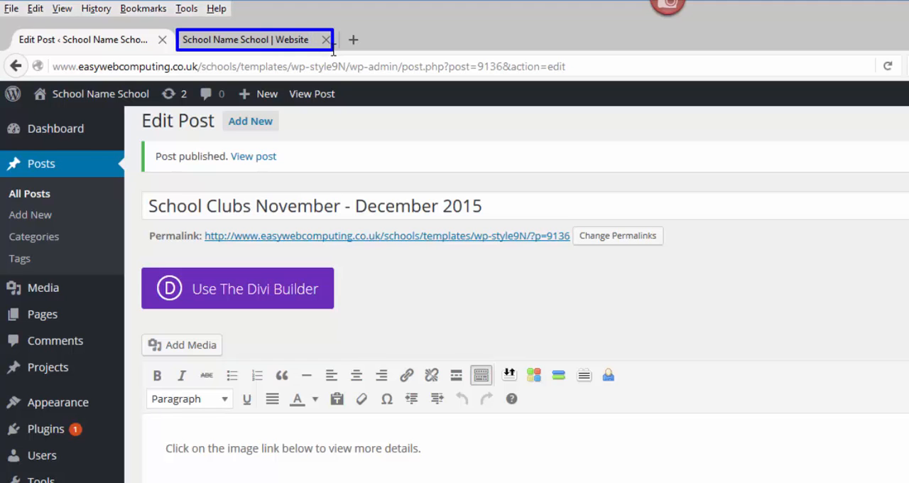
click(277, 37)
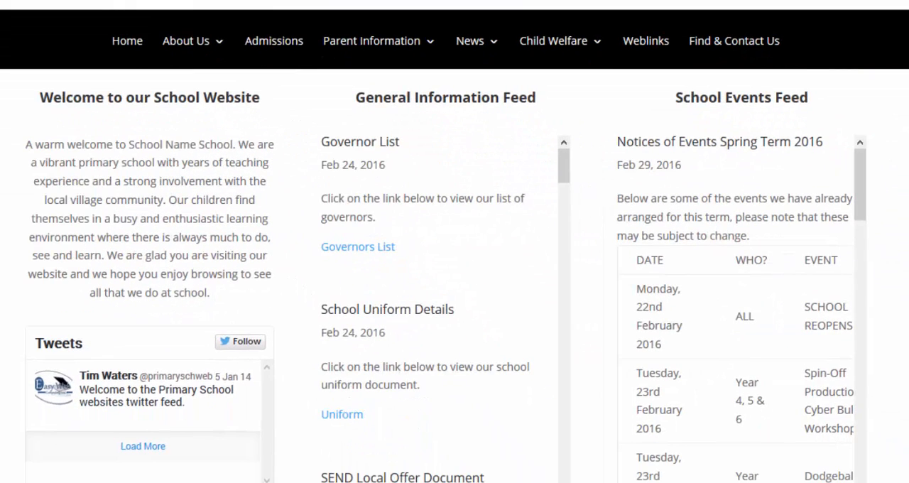
drag(341, 80, 548, 116)
mouse_move(317, 125)
mouse_down()
mouse_move(367, 169)
mouse_move(547, 451)
mouse_up()
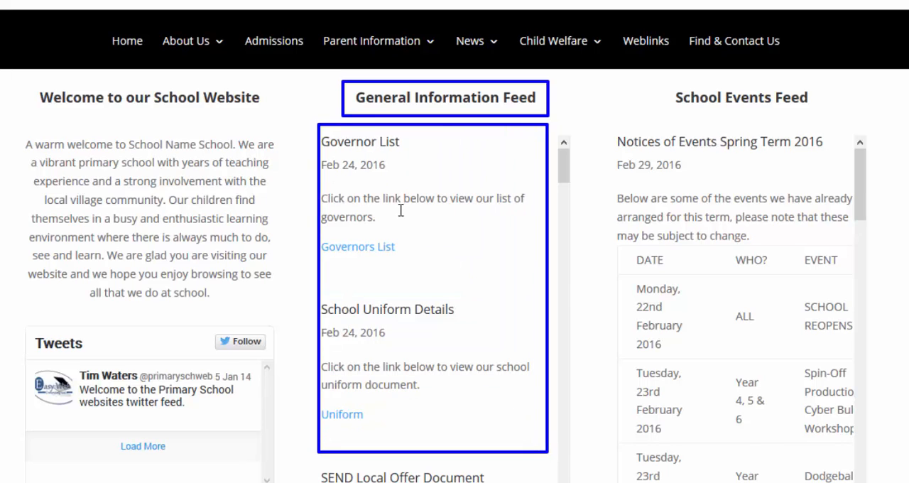
key(Escape)
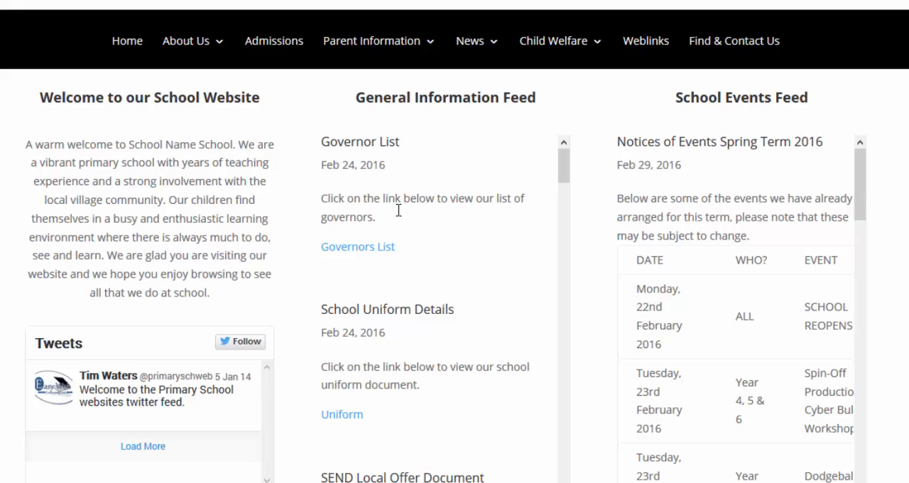
key(F5)
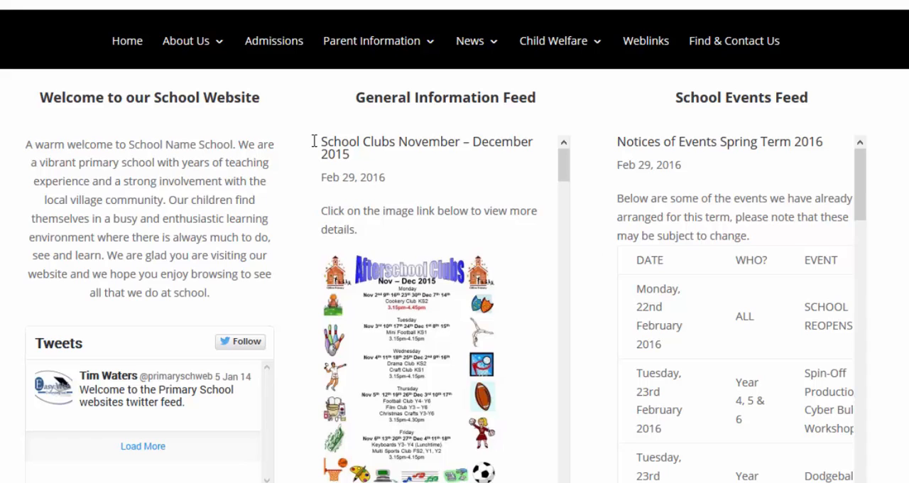
mouse_move(318, 128)
mouse_down()
mouse_move(513, 170)
mouse_move(540, 165)
mouse_up()
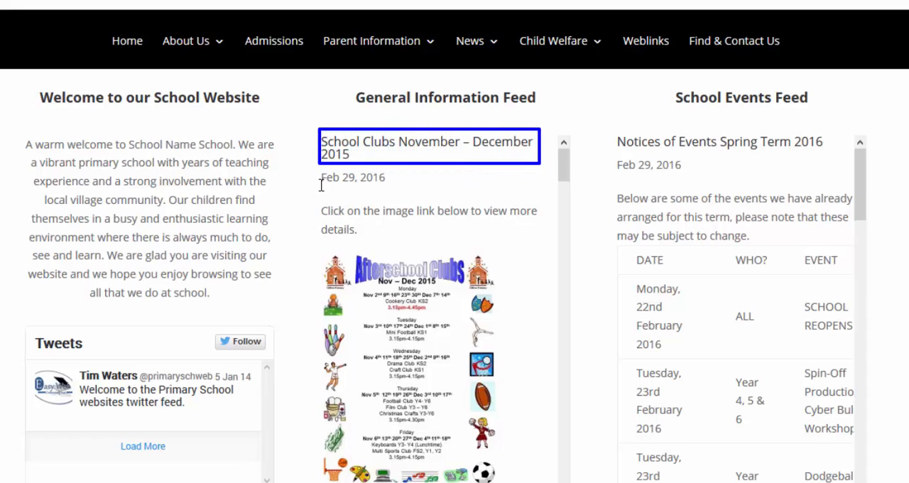
drag(318, 165, 395, 187)
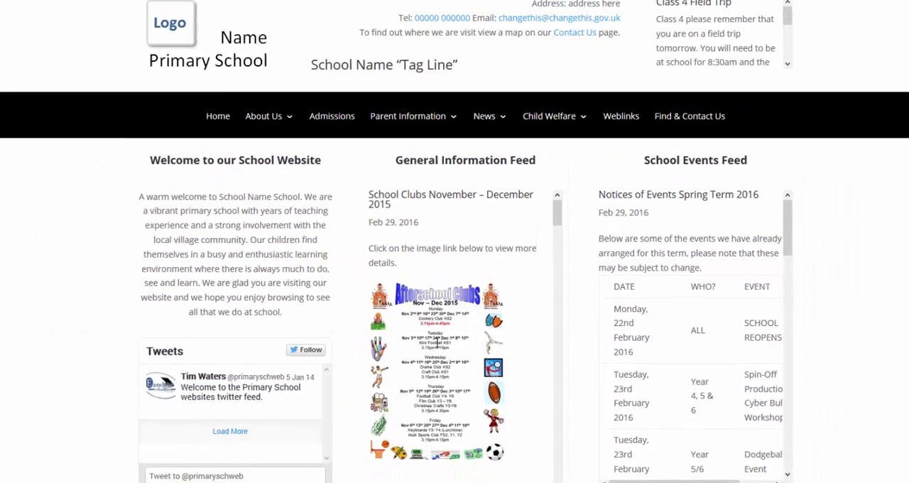
- Open the clubs image from the feed post to check its link, and close the full-size view
click(436, 341)
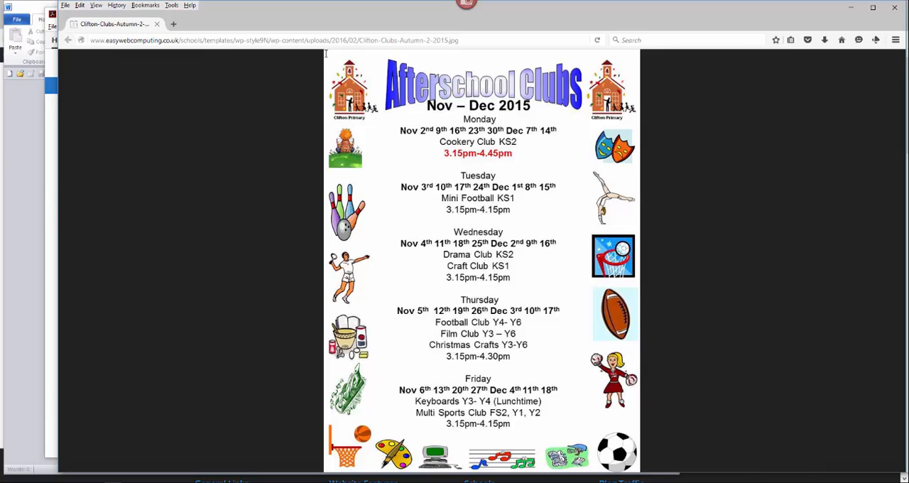
drag(324, 51, 639, 470)
click(894, 6)
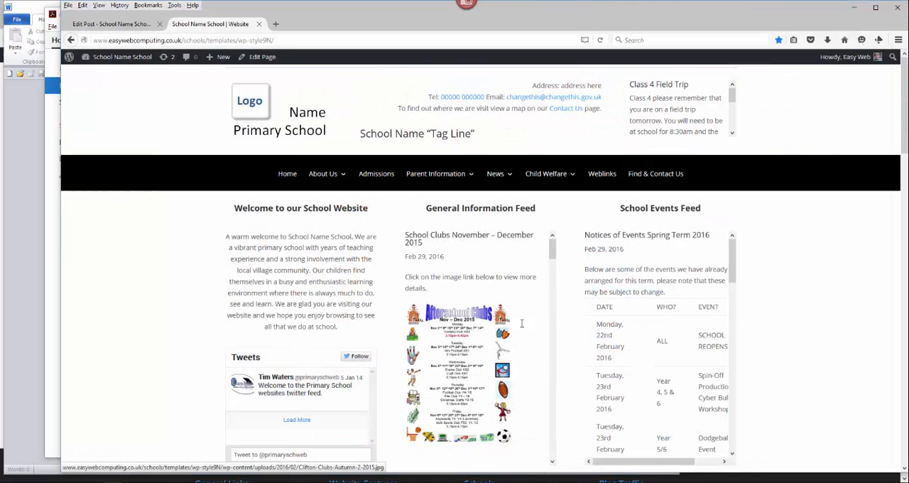